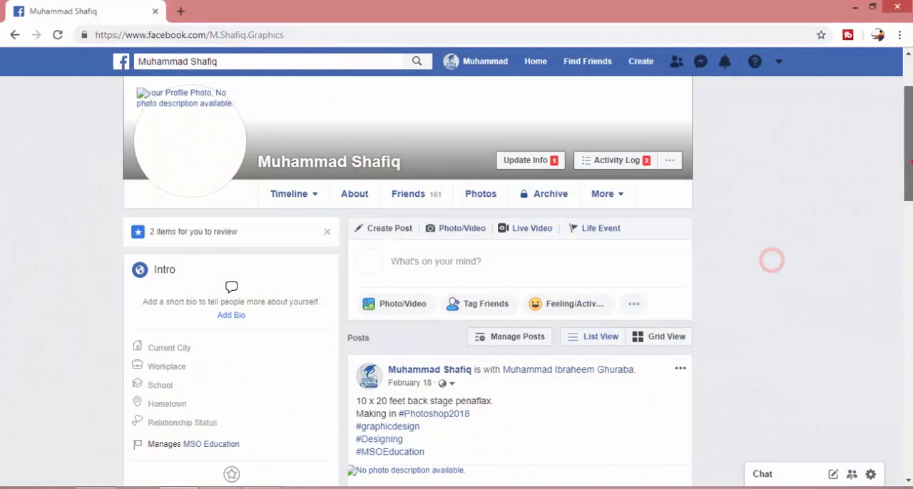
Start creating a new Facebook Page from the profile
scroll(770, 259, "up", 2)
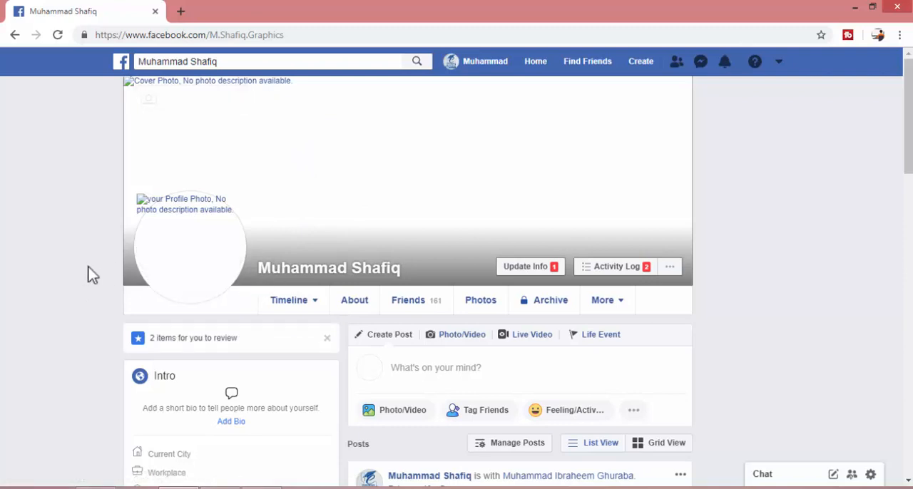
mouse_move(228, 241)
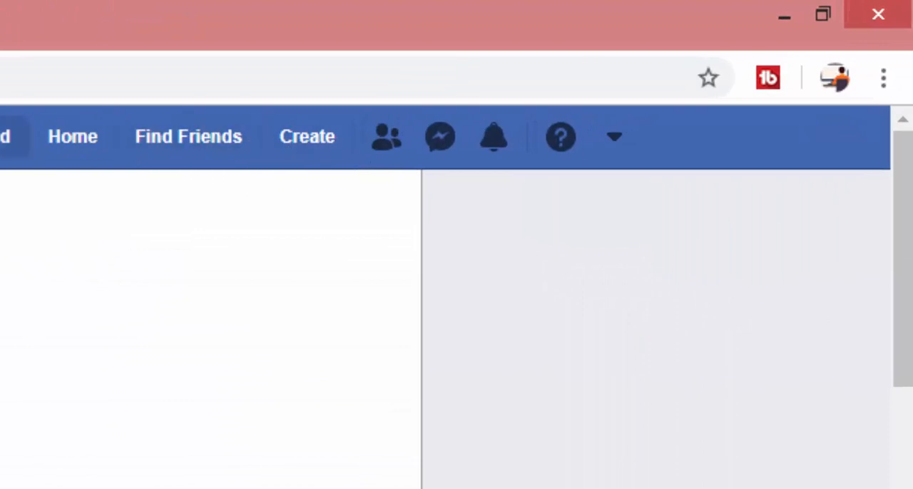
left_click(298, 143)
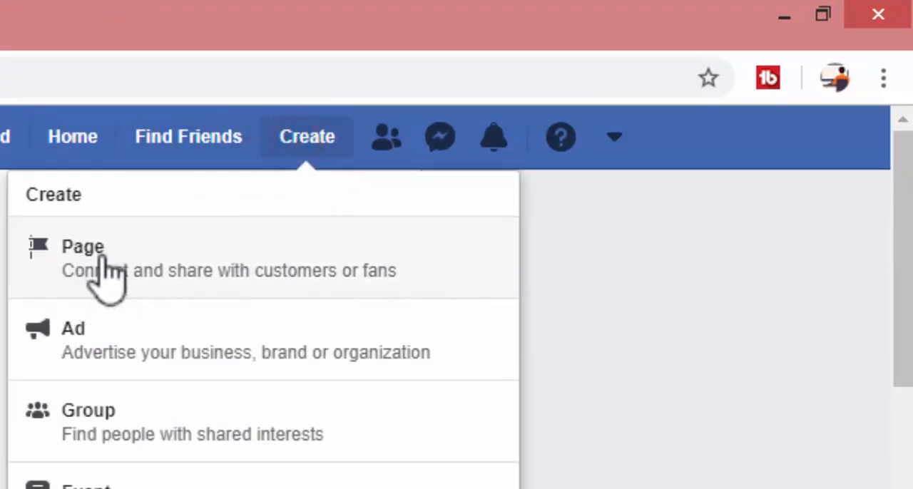
left_click(102, 261)
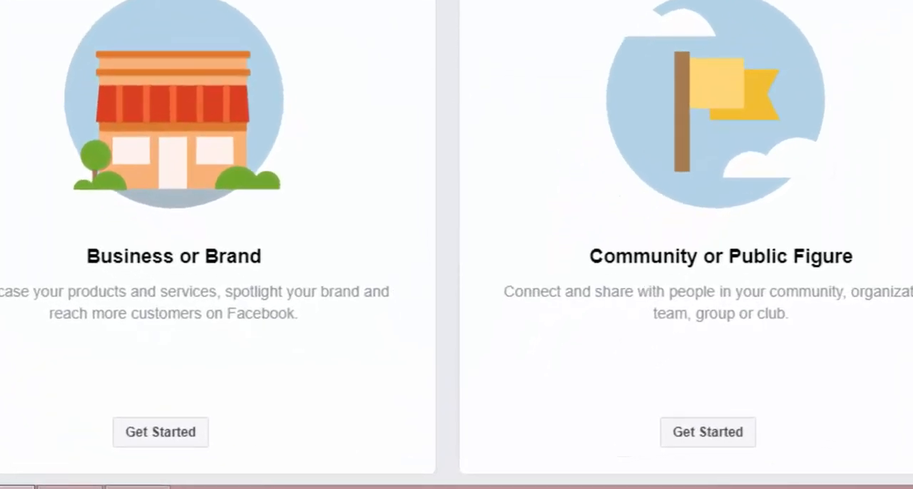
Compare the two Page types and get started with a Business or Brand Page
scroll(713, 179, "down", 3)
left_click_drag(564, 69, 855, 93)
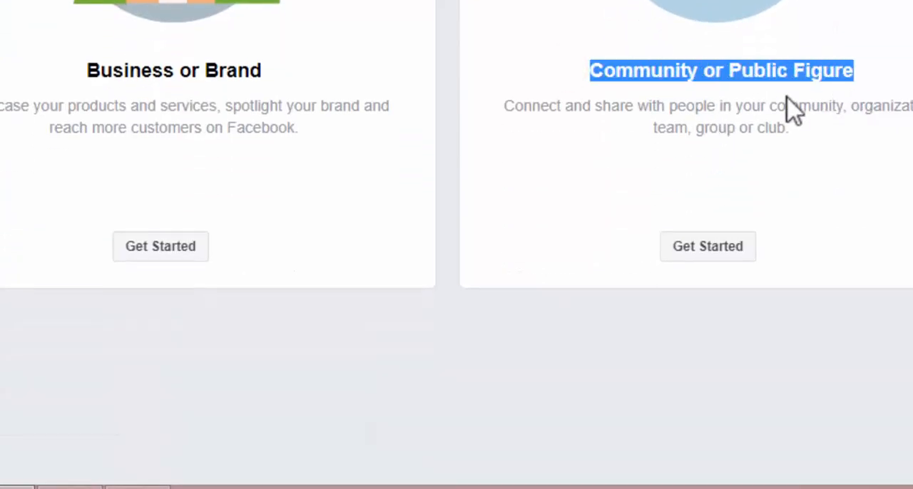
left_click(86, 66)
left_click_drag(122, 70, 281, 88)
left_click(226, 83)
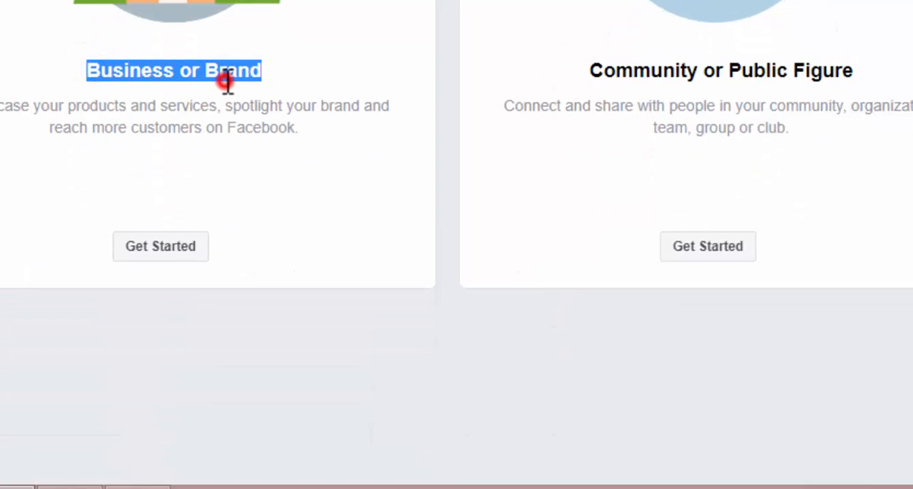
left_click(178, 256)
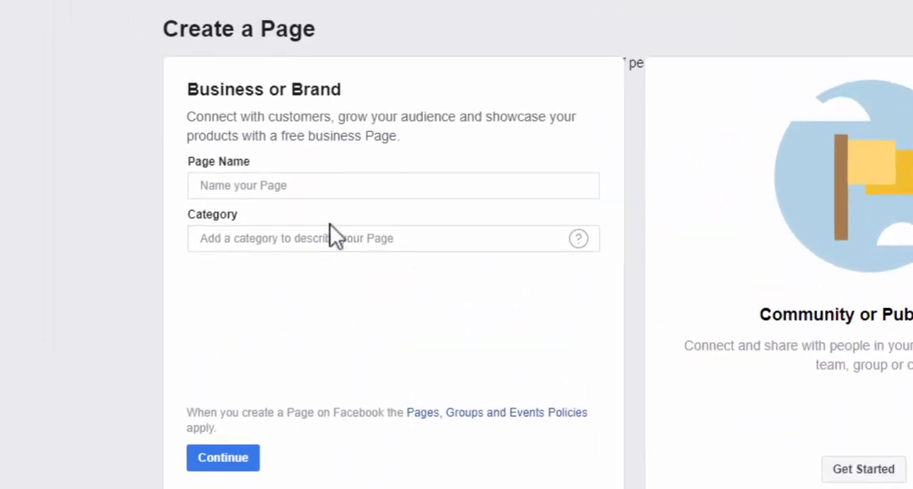
Enter "Mr. Chips" as the Page name
left_click(316, 187)
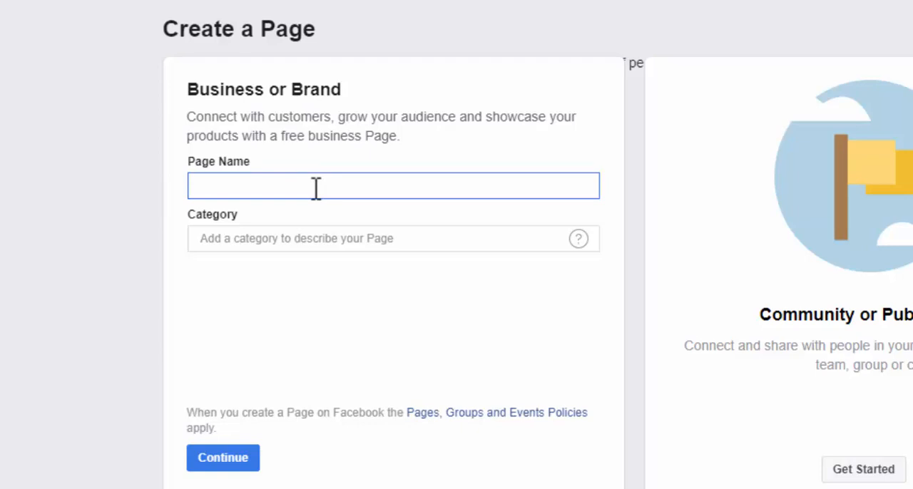
type("Mr. S")
key("BackSpace")
type("Chips")
left_click(371, 183)
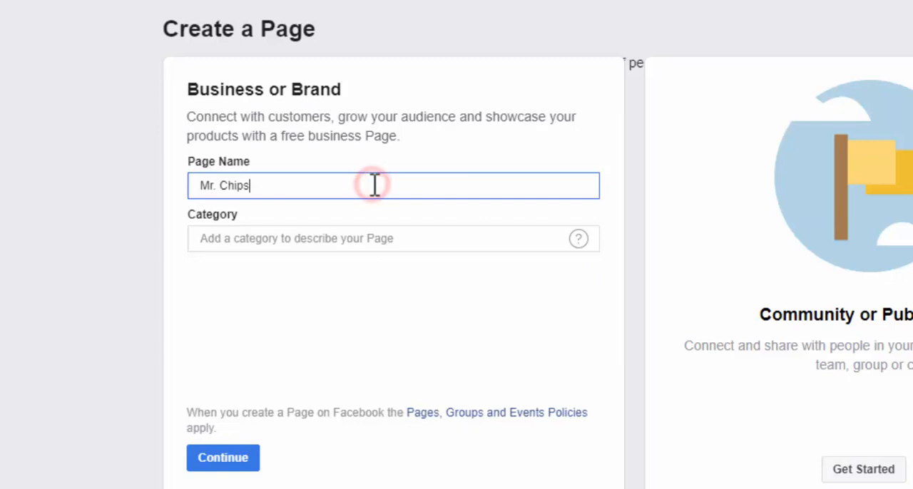
Search the Page categories for "food" and set the category to Food Stand
left_click(285, 239)
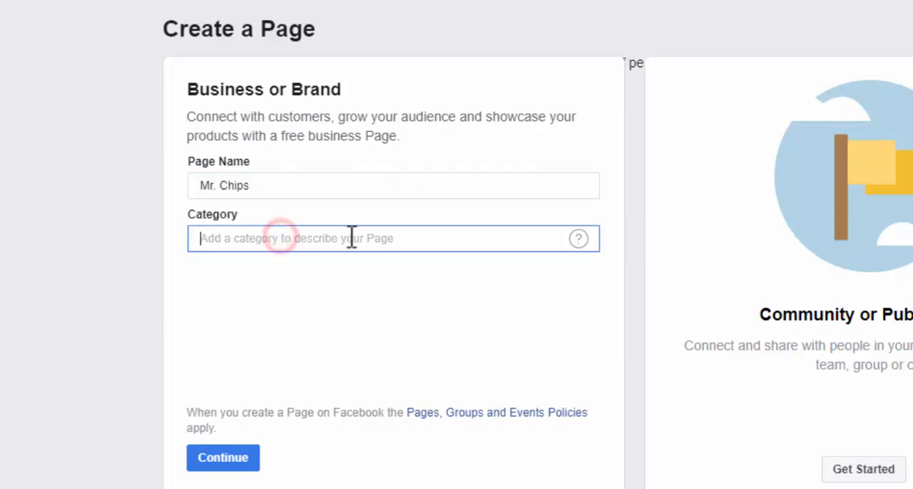
left_click(479, 244)
left_click(267, 236)
left_click(301, 238)
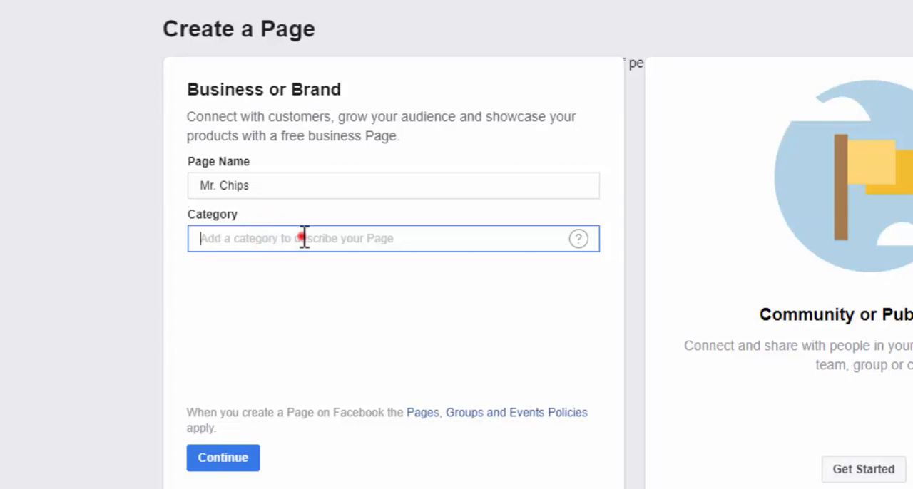
type("f")
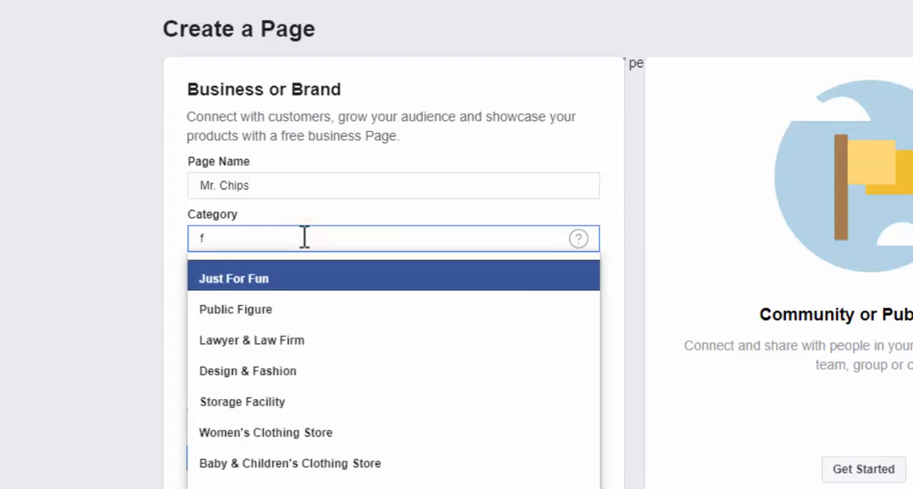
type("ood")
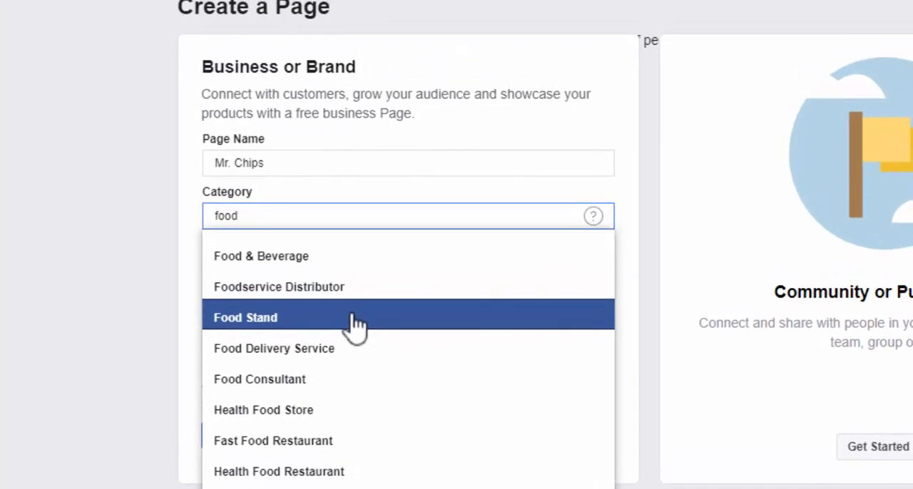
left_click(357, 324)
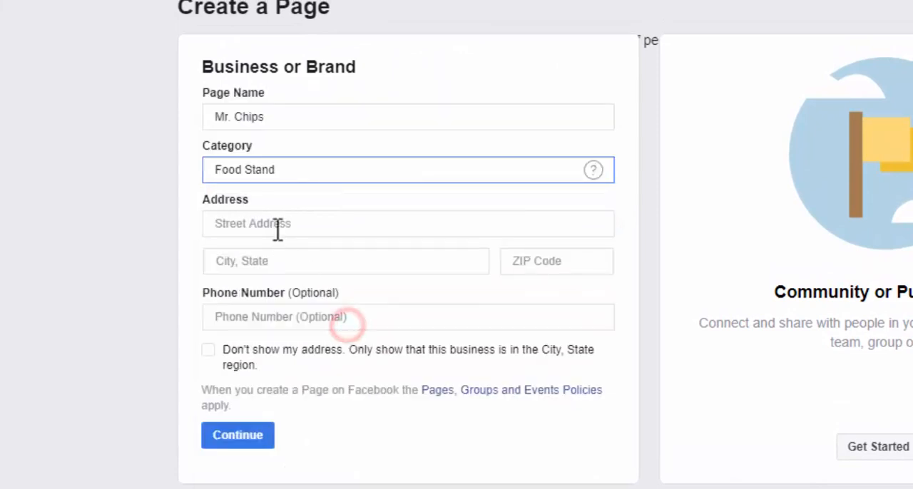
left_click_drag(297, 152, 214, 139)
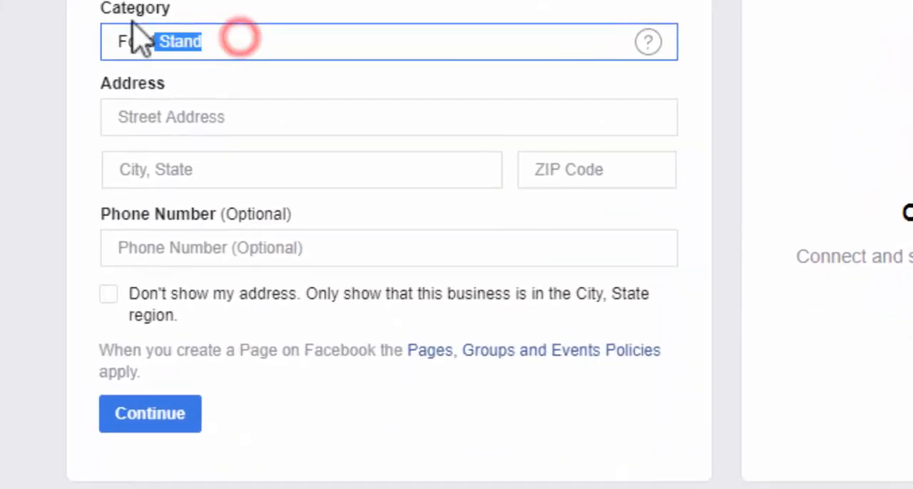
Fill in the business's street address
left_click(297, 209)
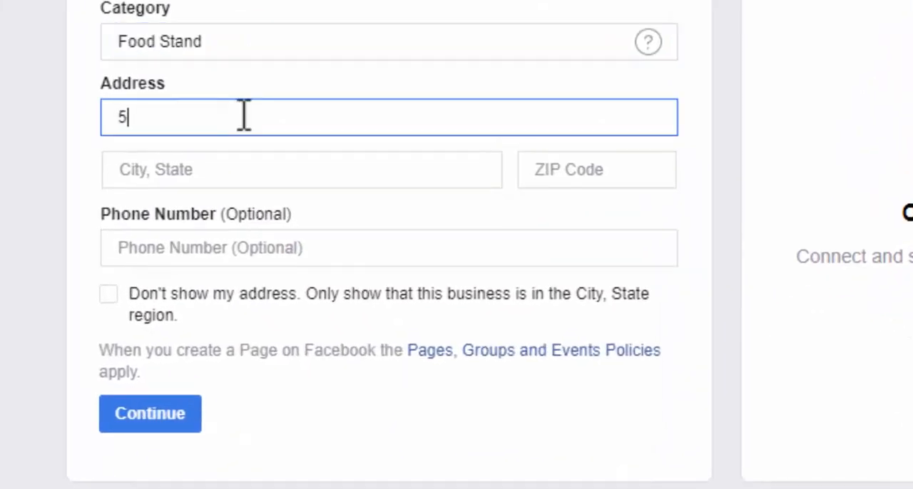
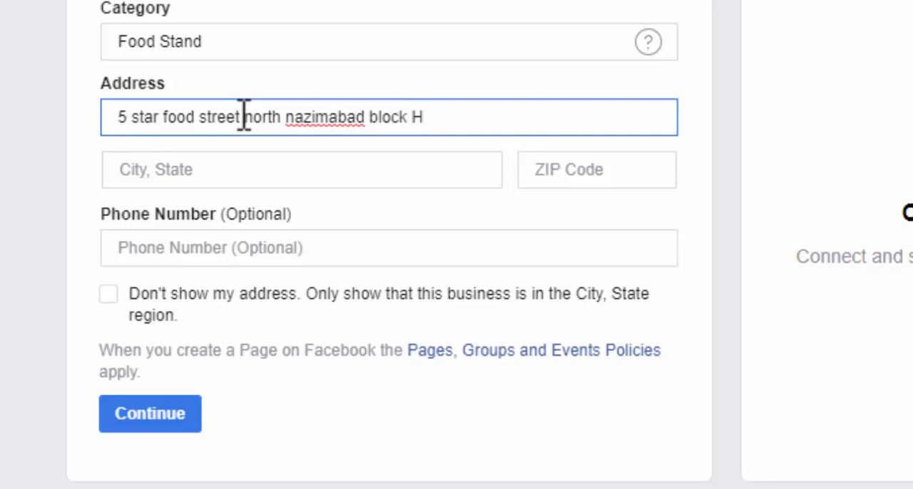
Complete the business's contact details with its city, ZIP code and phone number
left_click(200, 170)
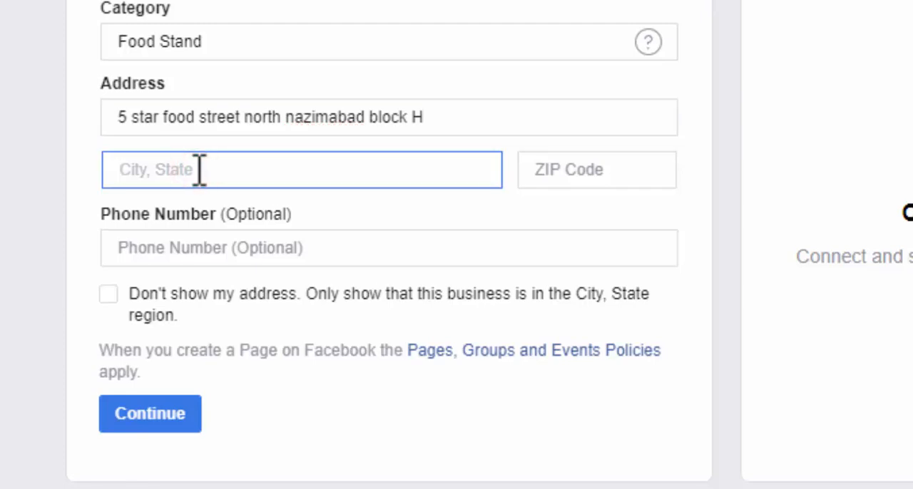
type("Karaci")
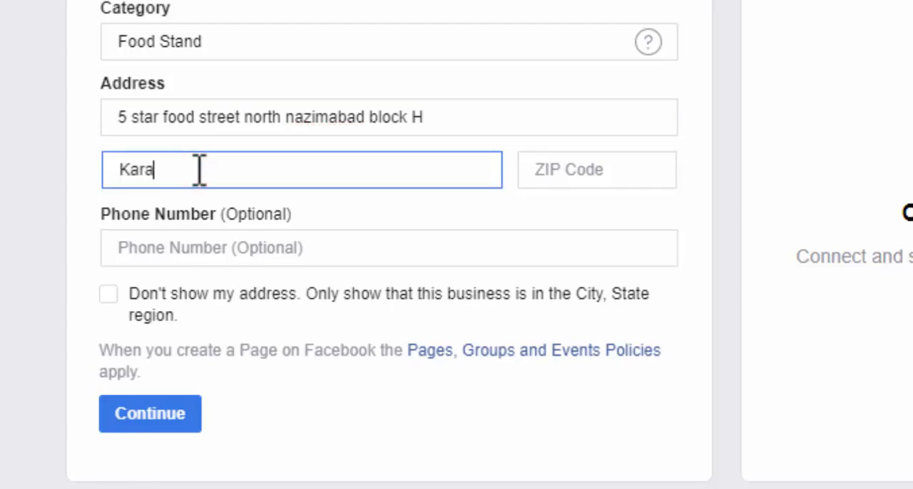
scroll(200, 169, "down", 2)
left_click(264, 92)
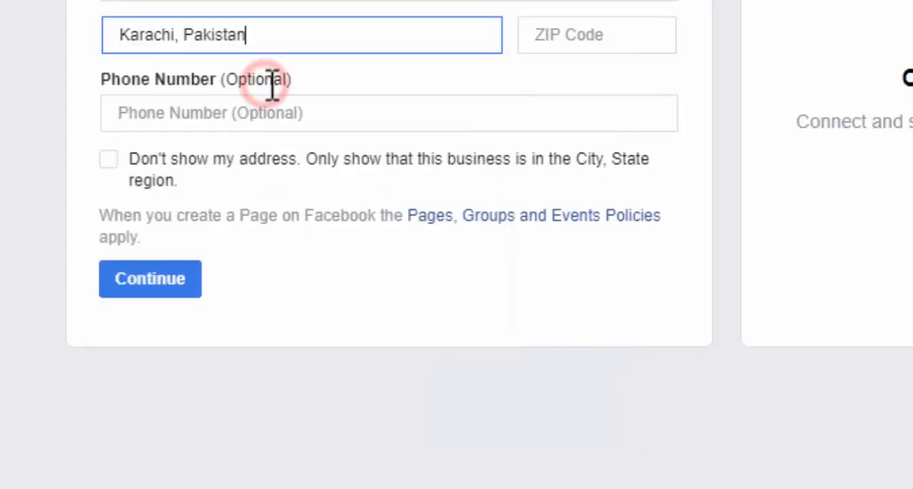
left_click(592, 36)
type("74700")
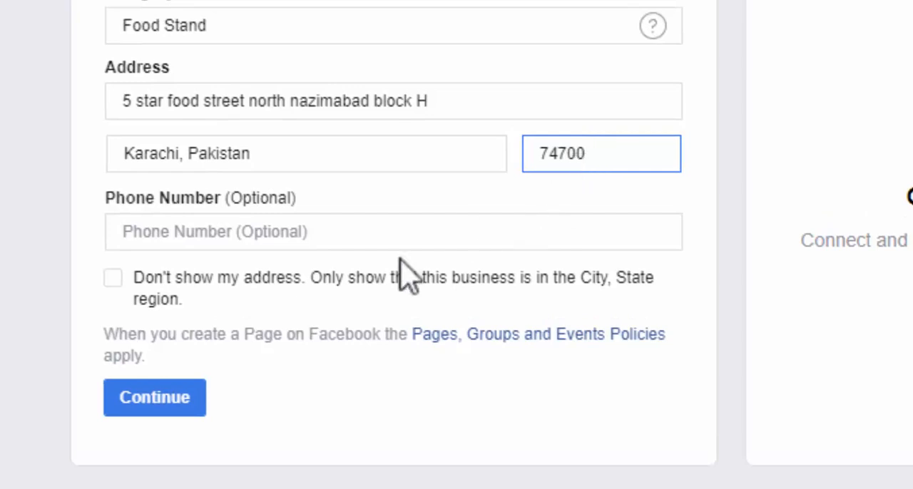
left_click(352, 233)
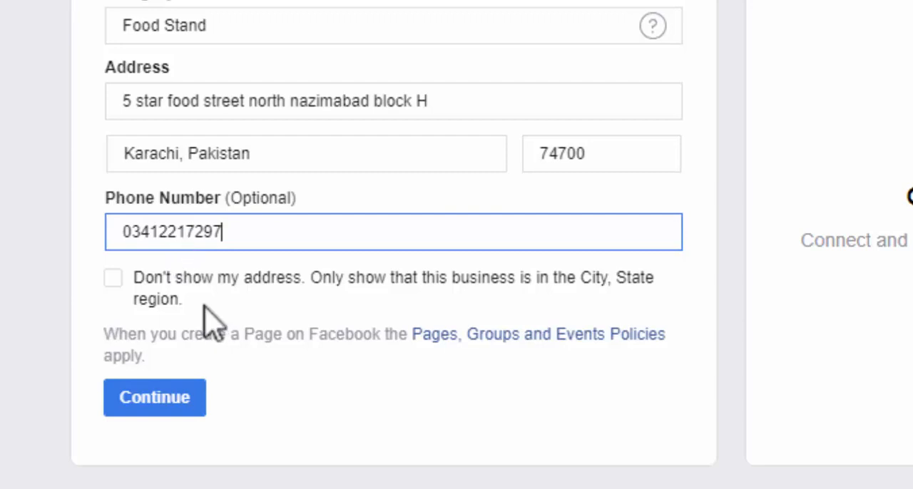
Try the option that hides the address and shows only the city and state region
left_click(121, 277)
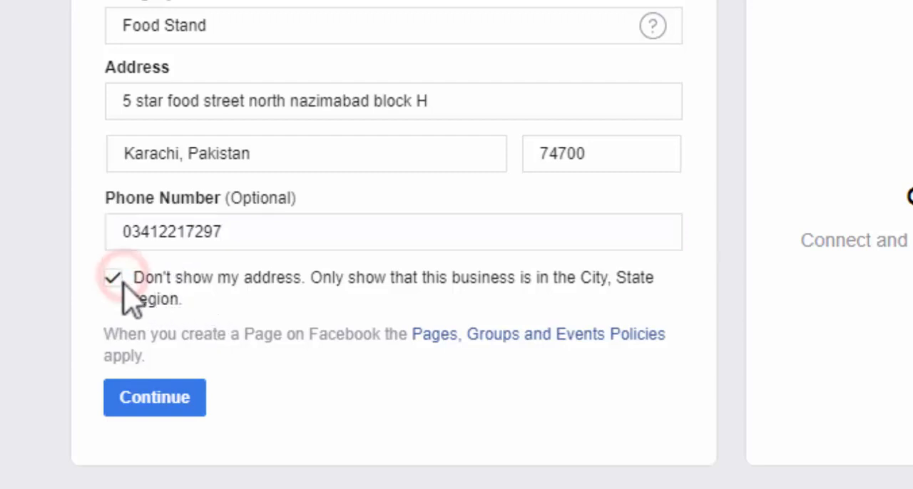
scroll(442, 357, "up", 3)
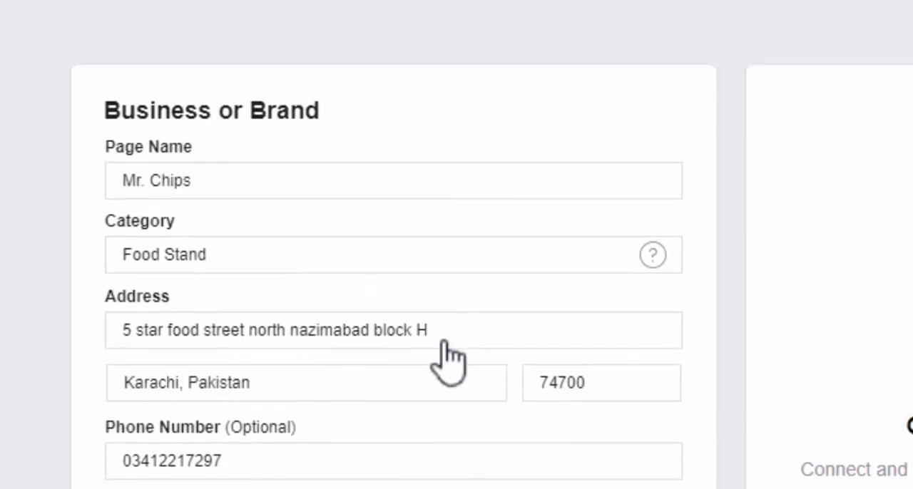
scroll(437, 362, "down", 2)
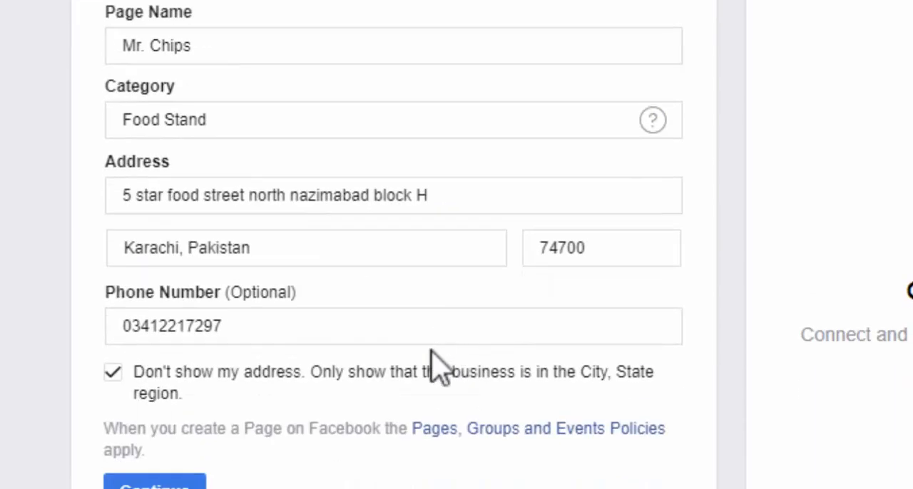
left_click(114, 374)
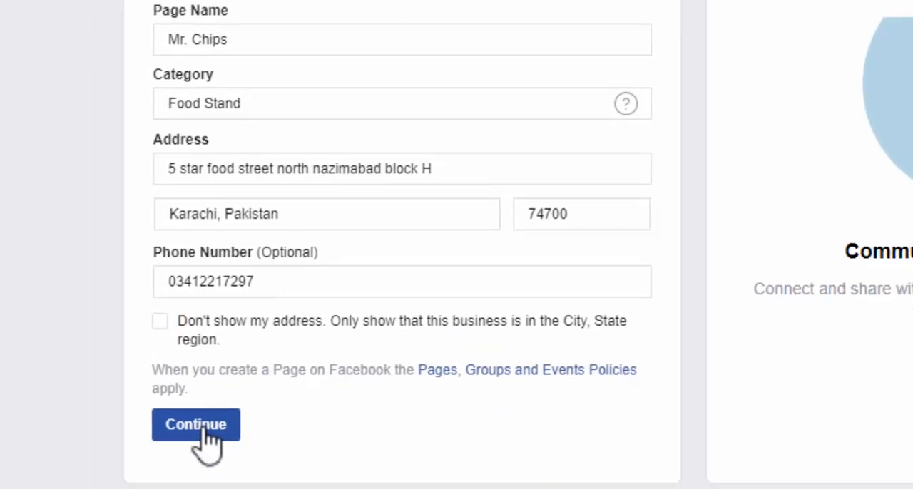
Submit the Business or Brand Page details and check the feedback on the Page name
left_click(205, 427)
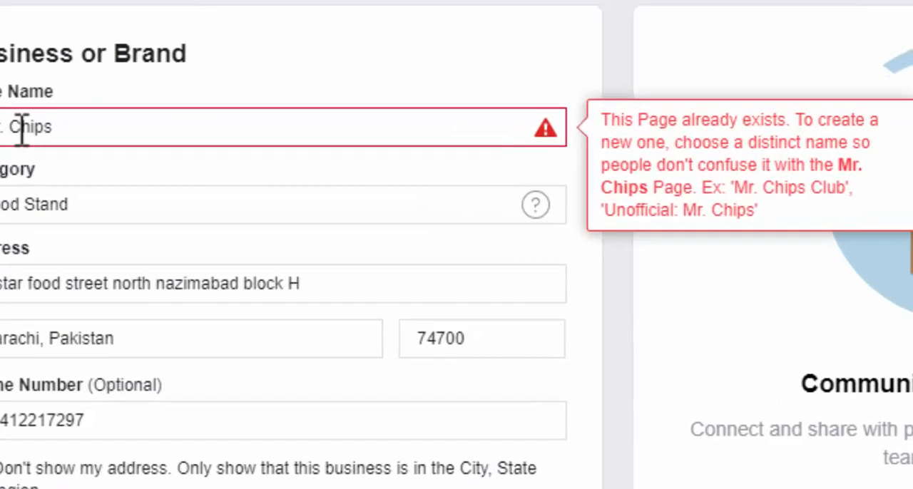
left_click(206, 107)
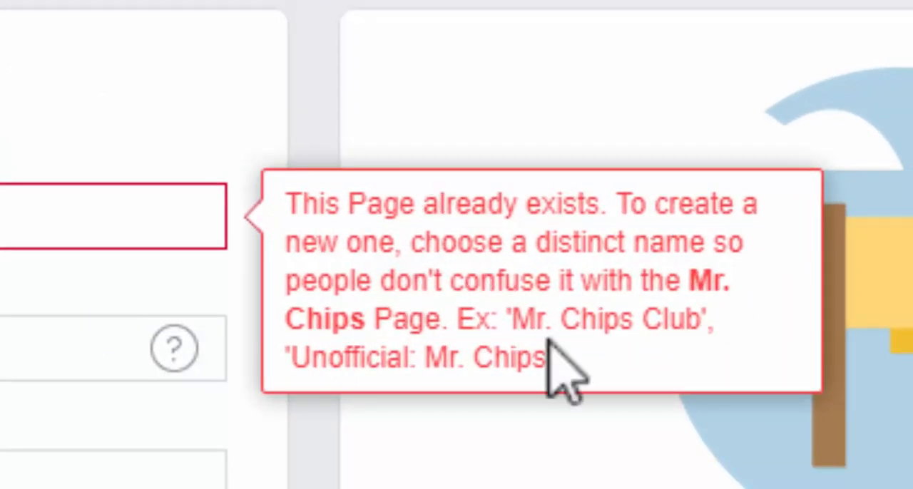
left_click(640, 309)
left_click_drag(568, 366, 293, 204)
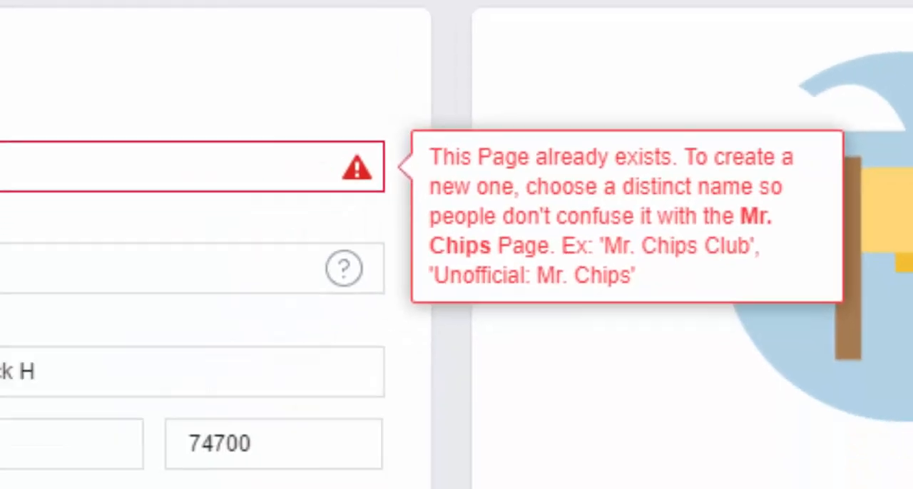
Change the Page name to Mr.Chips, without the space, and resubmit the Business or Brand details
left_click(188, 98)
left_click(179, 97)
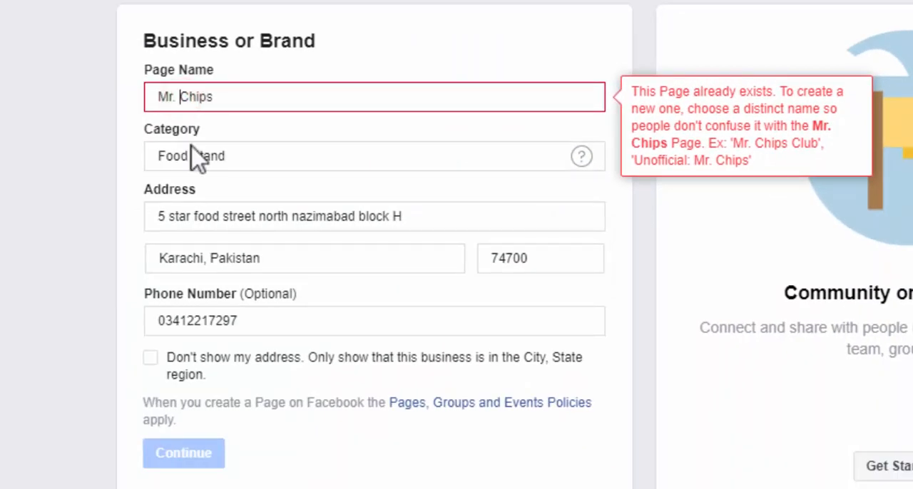
scroll(193, 157, "down", 1)
key("BackSpace")
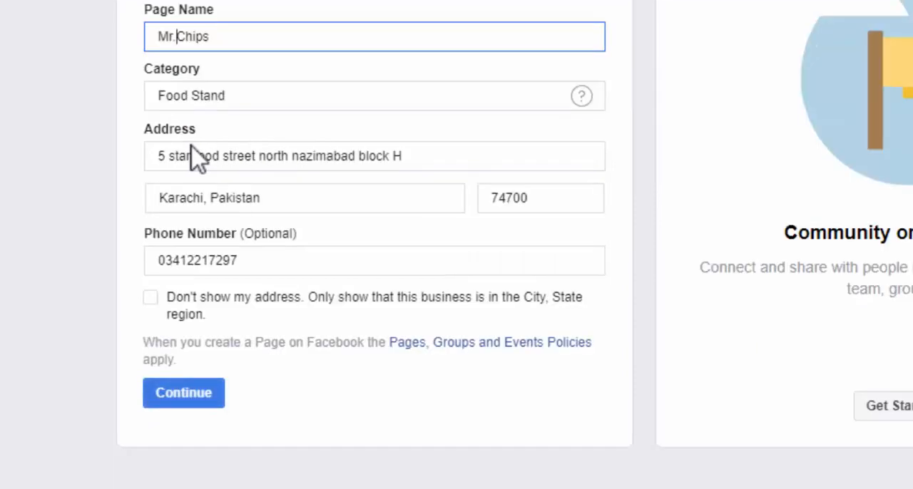
left_click(179, 399)
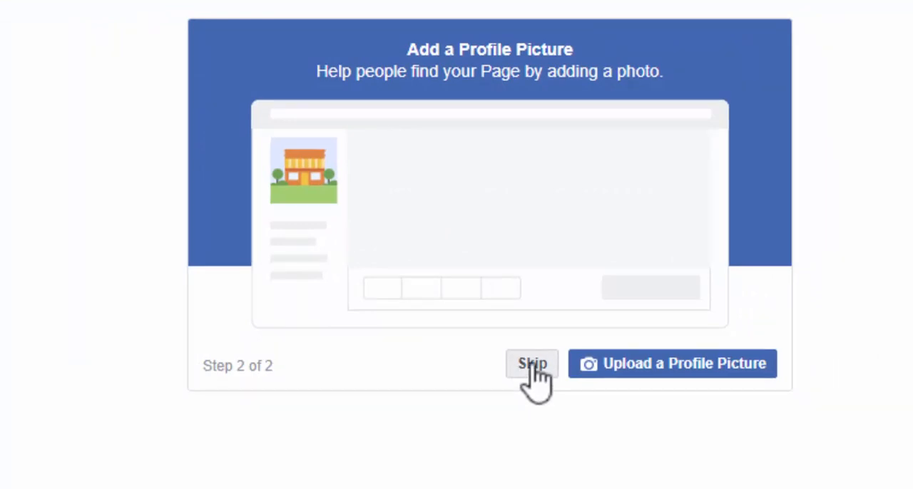
Skip adding the profile picture and cover photo during setup and look over the new Page
left_click(531, 365)
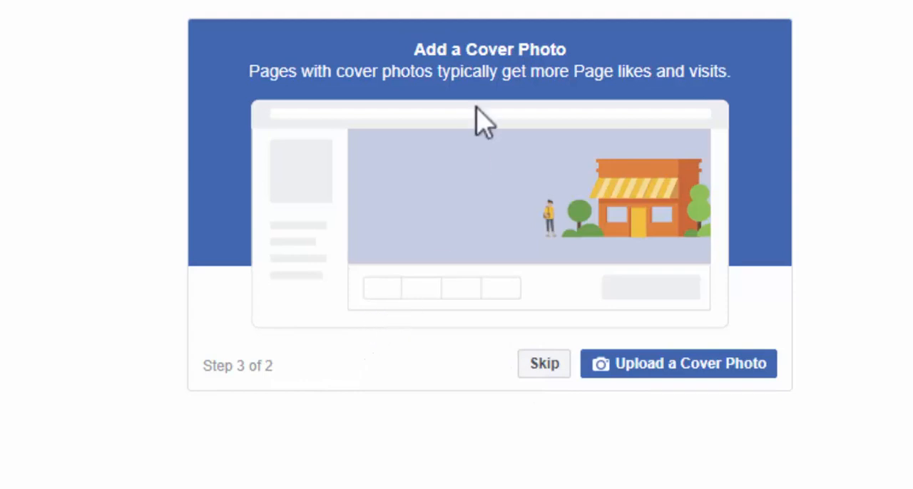
left_click(535, 368)
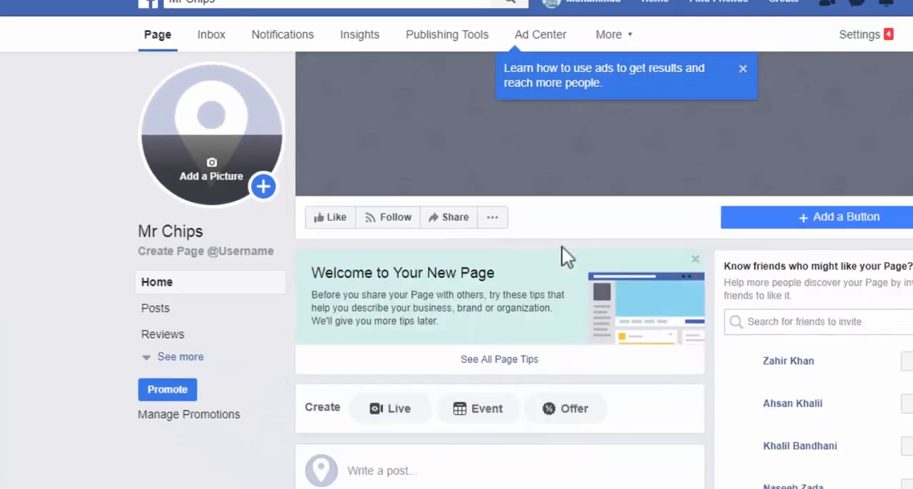
scroll(563, 250, "down", 3)
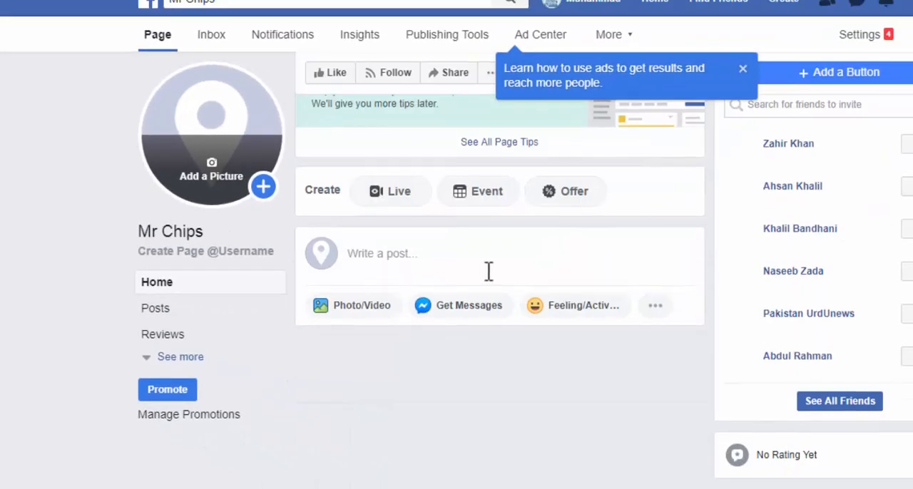
scroll(486, 272, "down", 3)
scroll(486, 271, "up", 5)
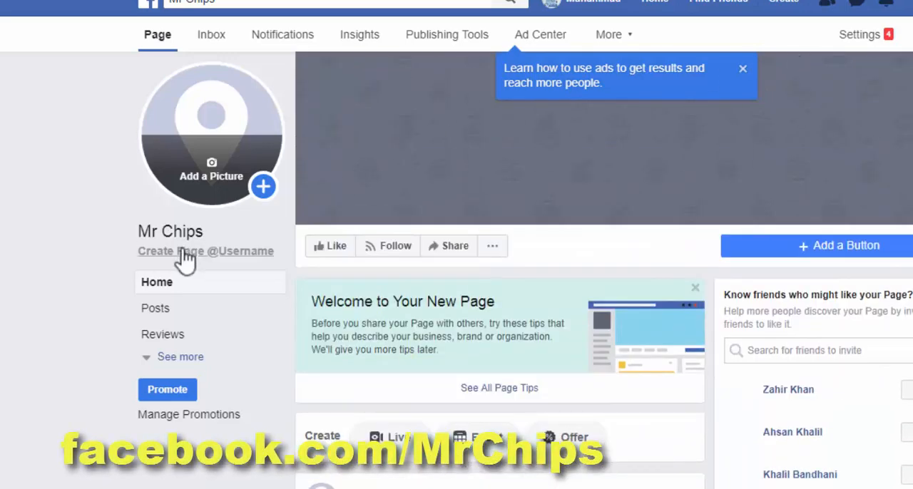
Start creating a Page username and enter Mr.Chips to check its availability
left_click(234, 253)
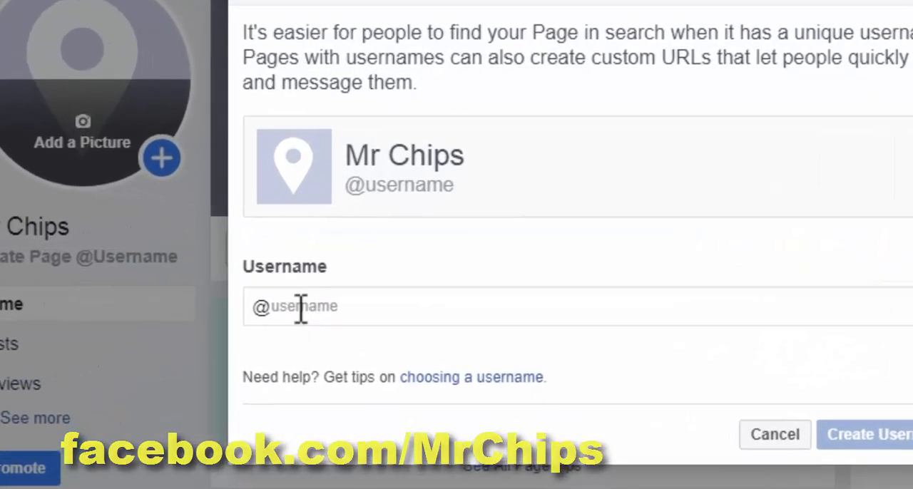
left_click(301, 308)
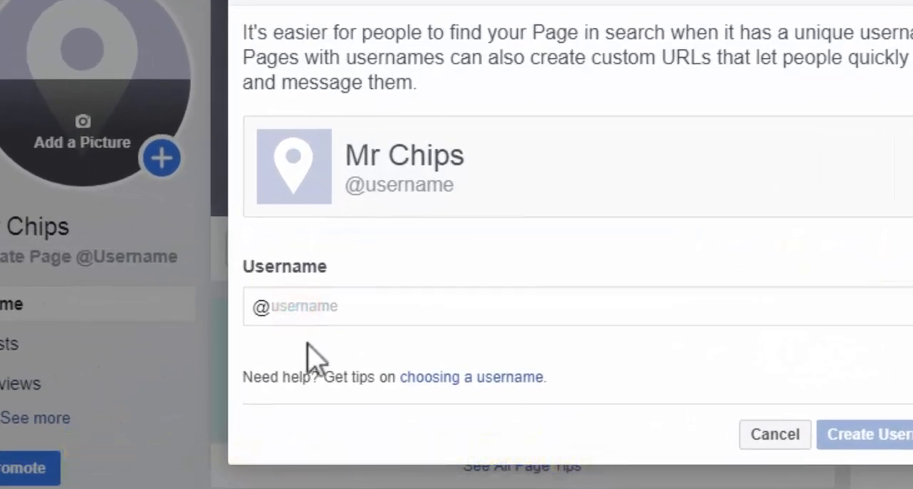
type("Mr")
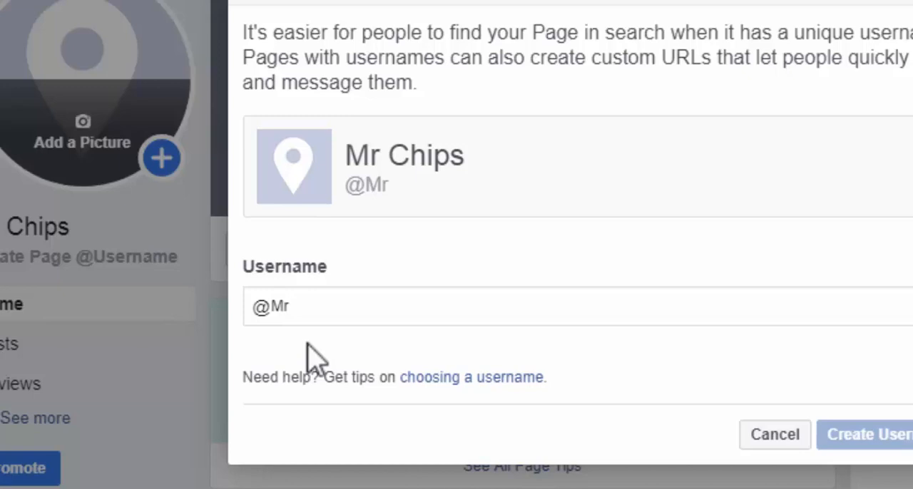
type(".Chips")
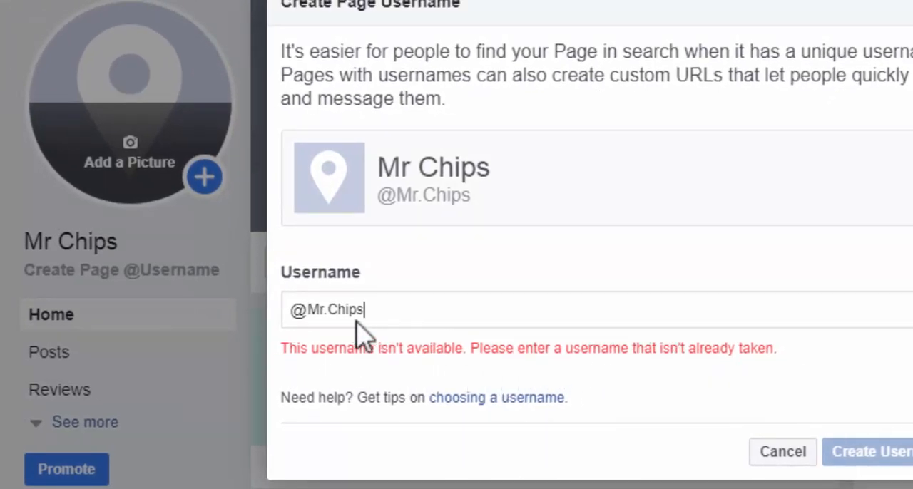
Try the username as MrChips and put the dot back in
left_click(333, 307)
key("BackSpace")
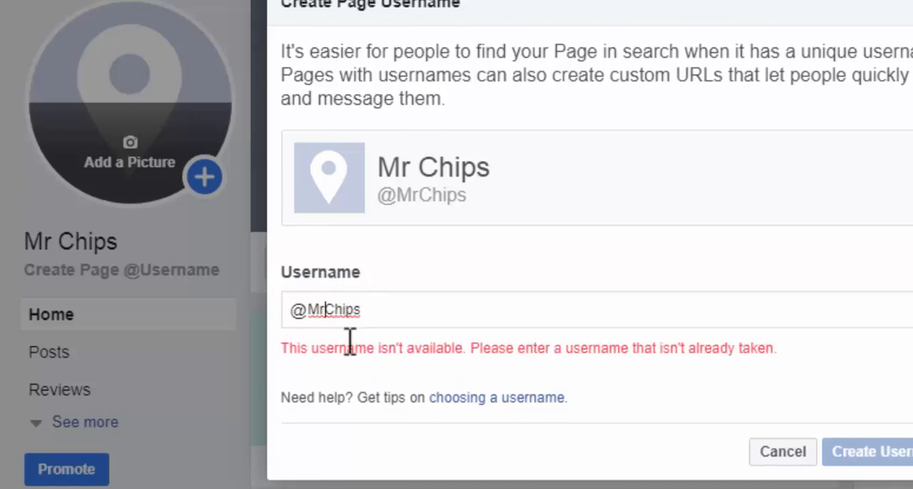
type(".")
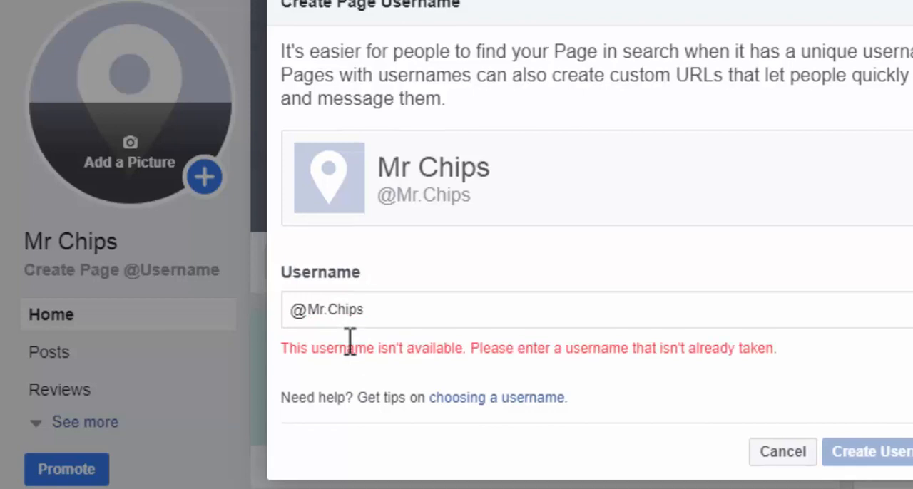
Extend the username to Mr.Chips.khi, create it and close the confirmation
left_click_drag(386, 314, 316, 314)
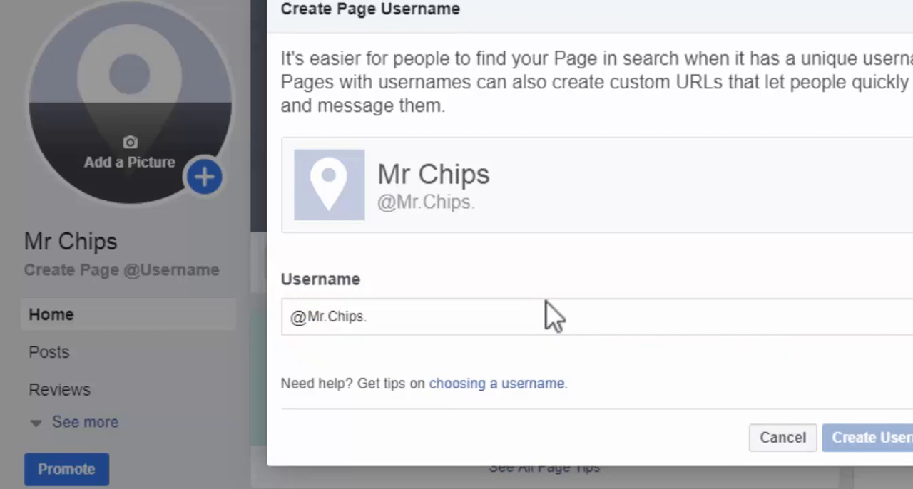
type("khi")
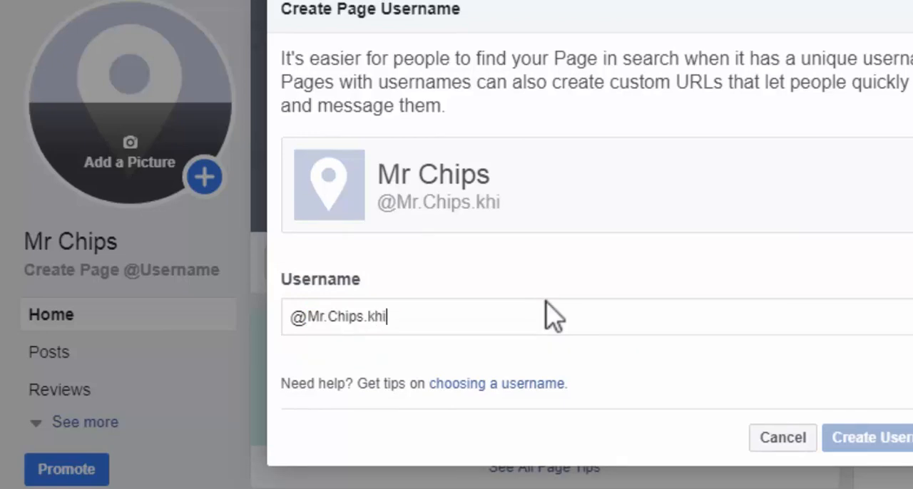
left_click(875, 437)
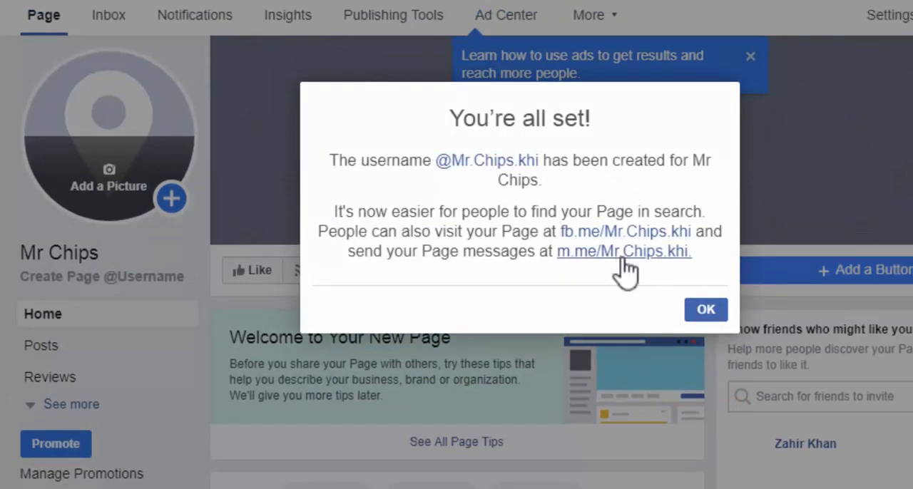
left_click(703, 315)
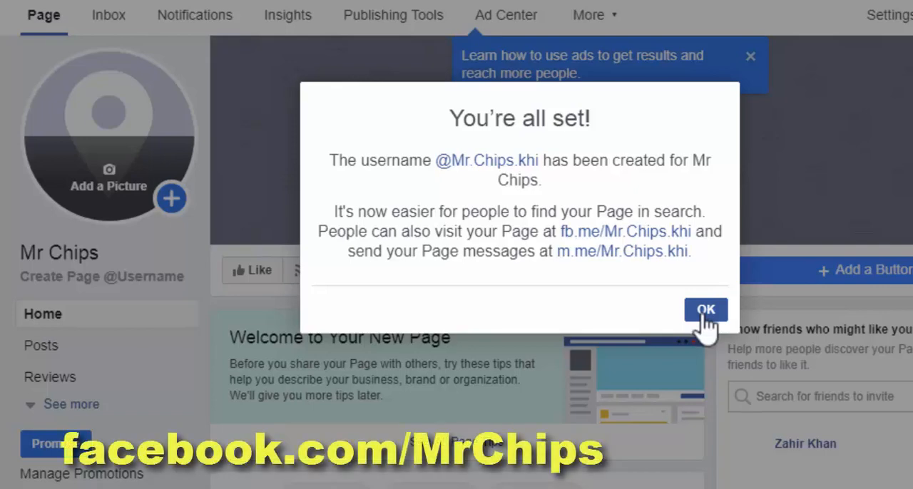
left_click(713, 314)
Look through the suggested friends to invite and dismiss the friend invitation tip
scroll(717, 324, "down", 5)
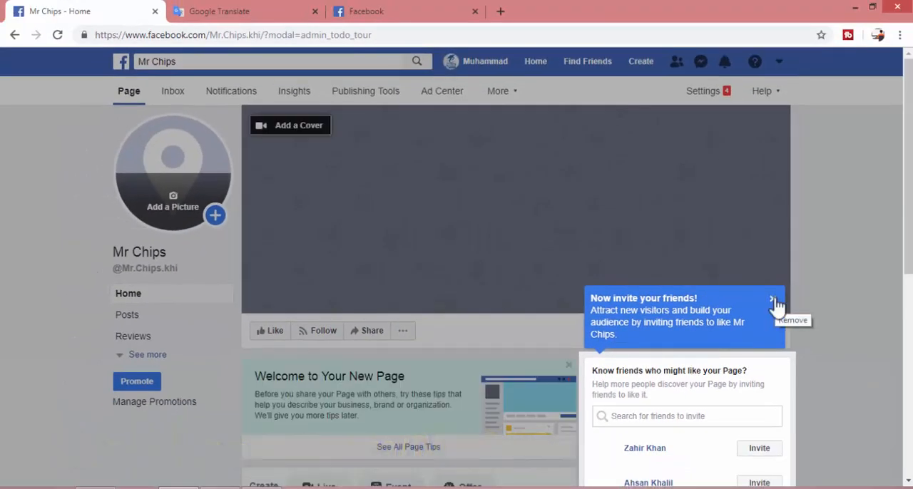
scroll(734, 370, "down", 2)
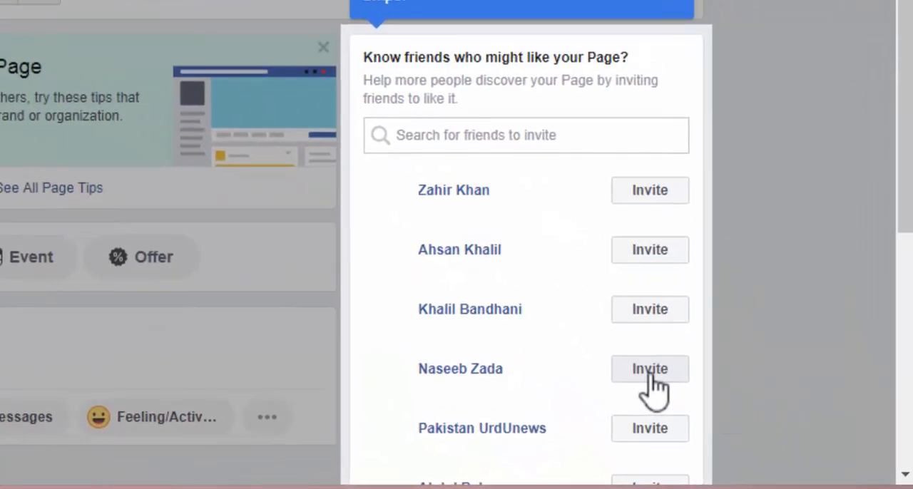
scroll(637, 290, "down", 1)
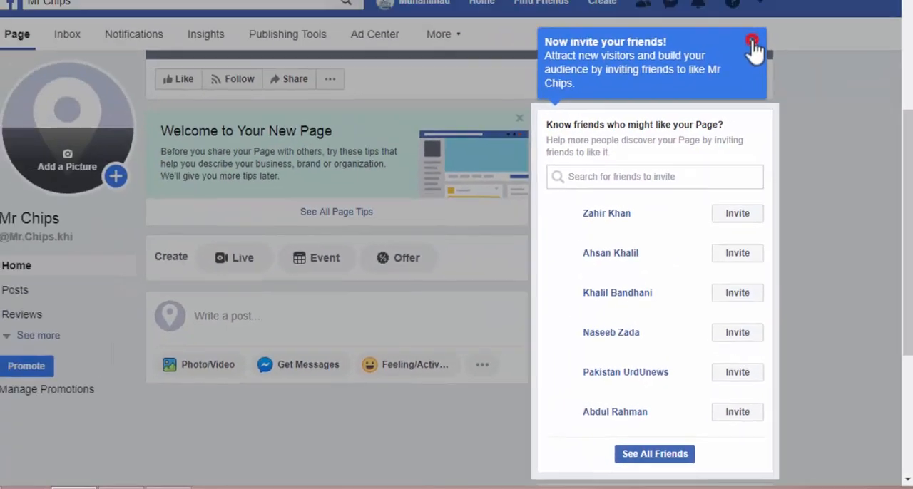
left_click(754, 45)
left_click(528, 447)
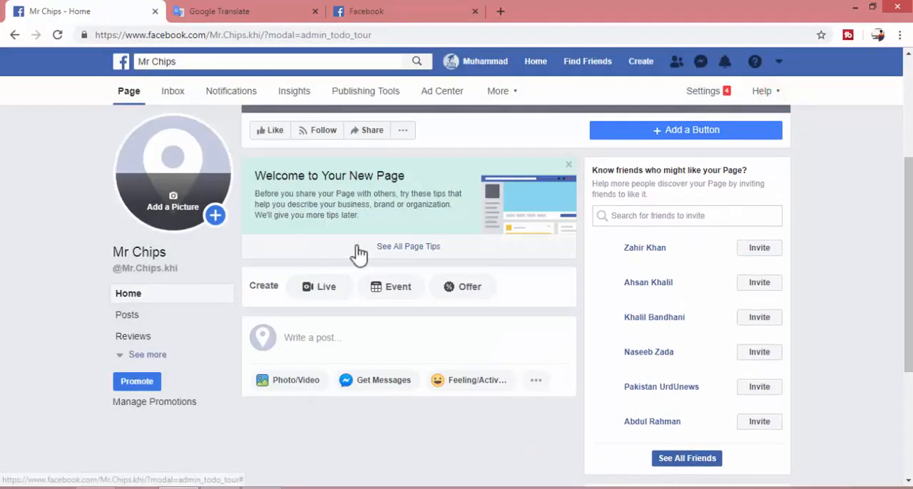
scroll(356, 254, "up", 2)
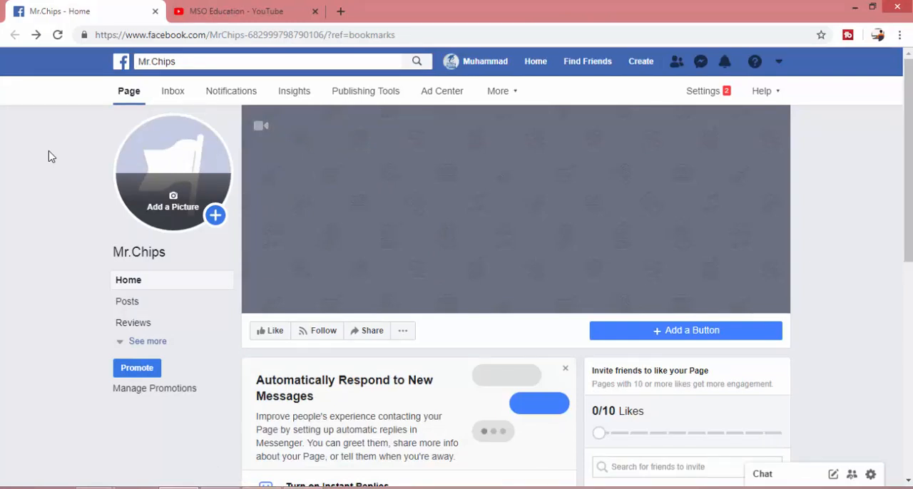
left_click(178, 214)
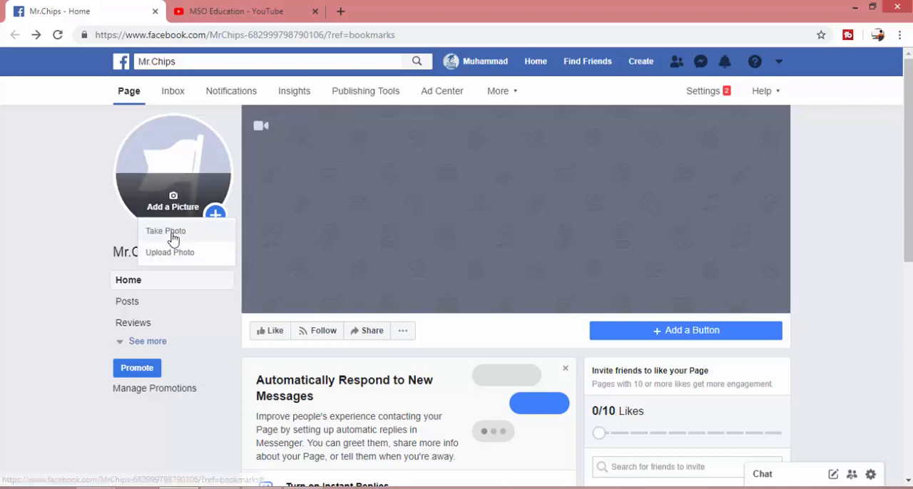
left_click(161, 256)
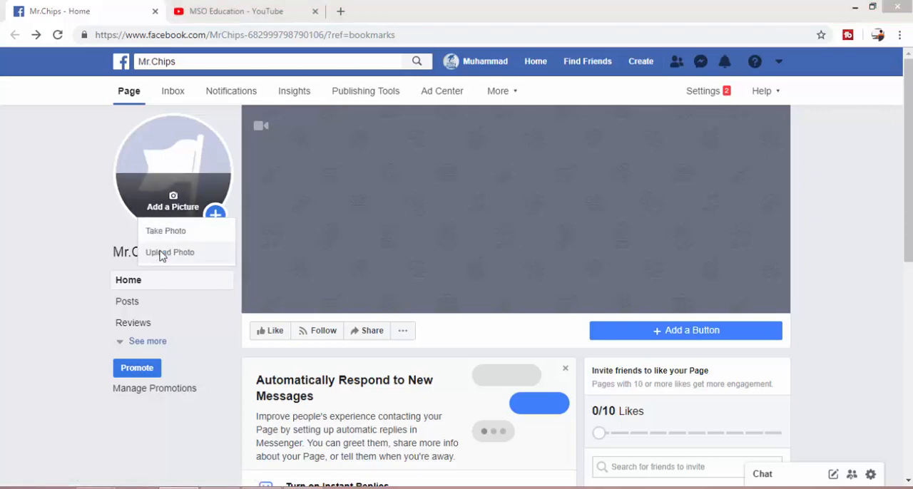
left_click(83, 300)
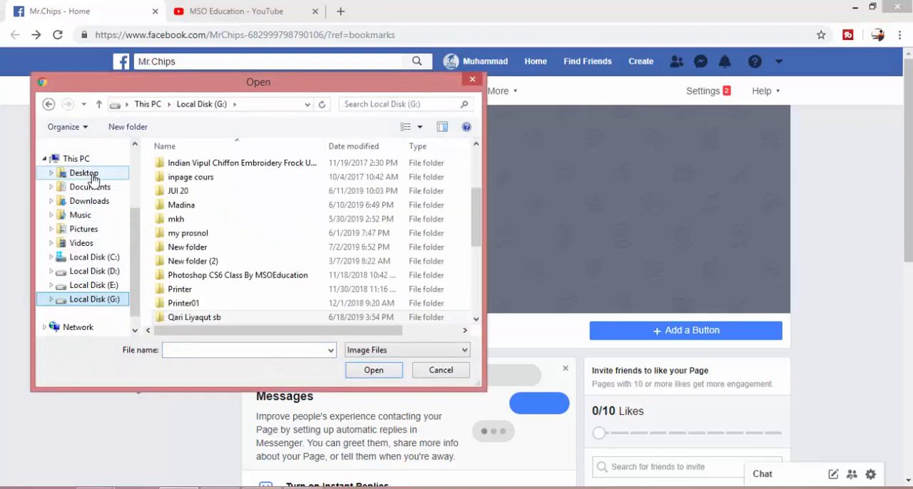
left_click(83, 173)
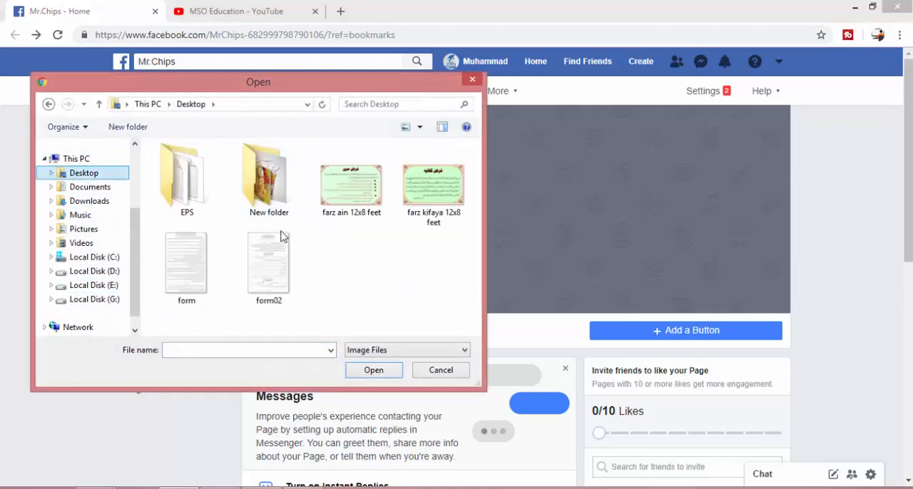
double_click(268, 184)
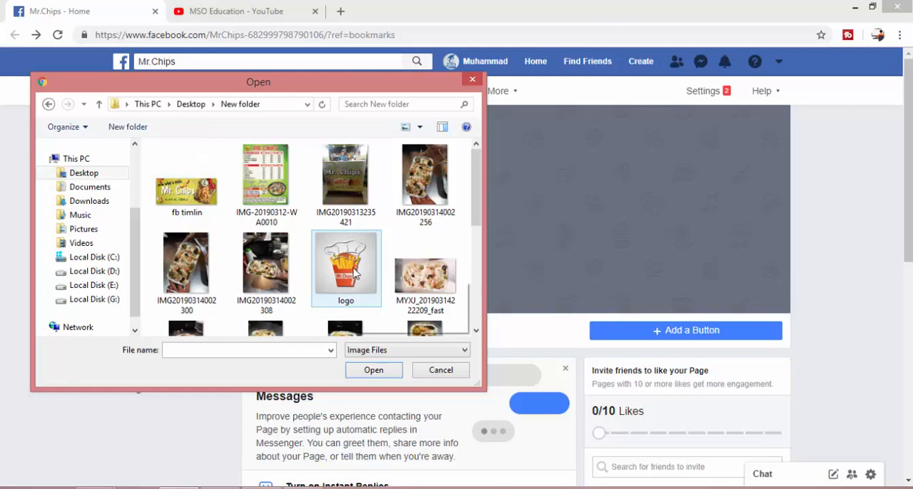
double_click(354, 286)
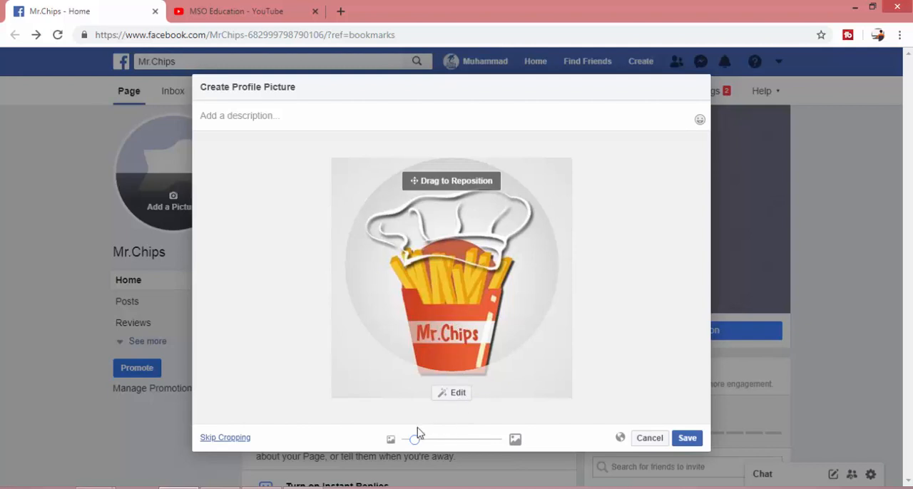
left_click_drag(420, 439, 402, 439)
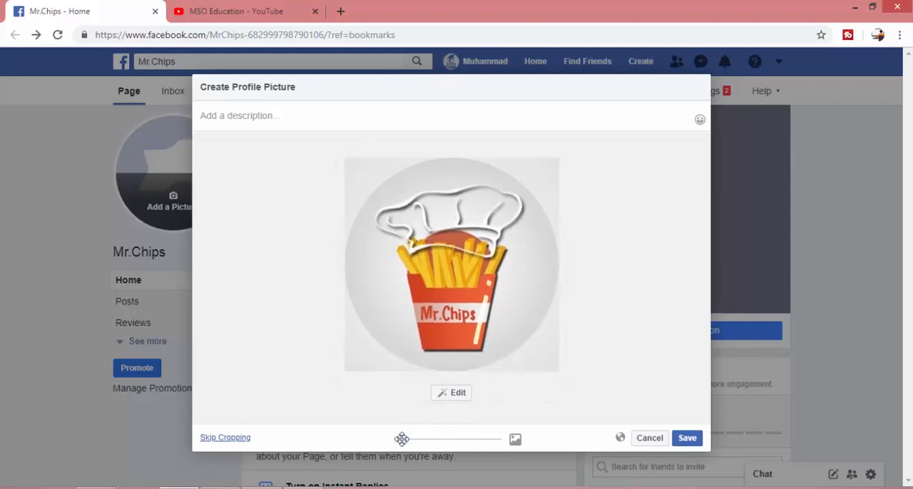
left_click(689, 439)
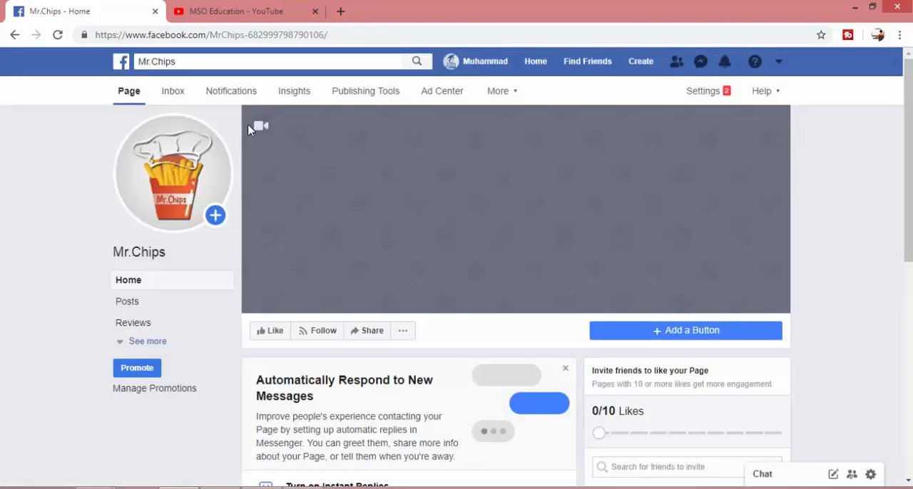
Upload the fb timlin image from New folder as the Page's cover photo and save it
mouse_move(297, 130)
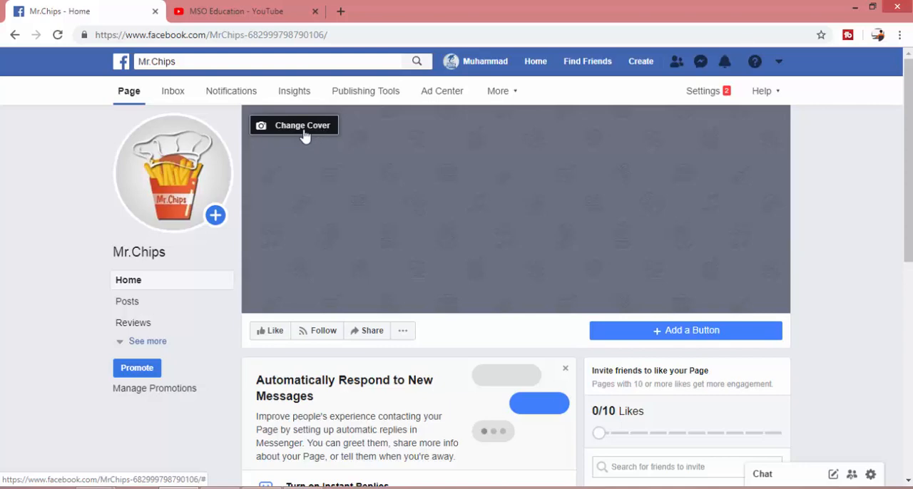
left_click(305, 134)
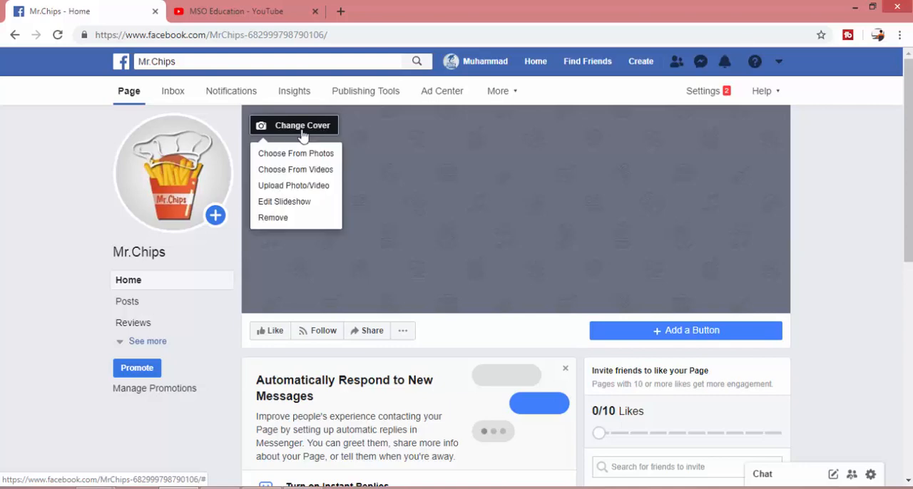
left_click(289, 192)
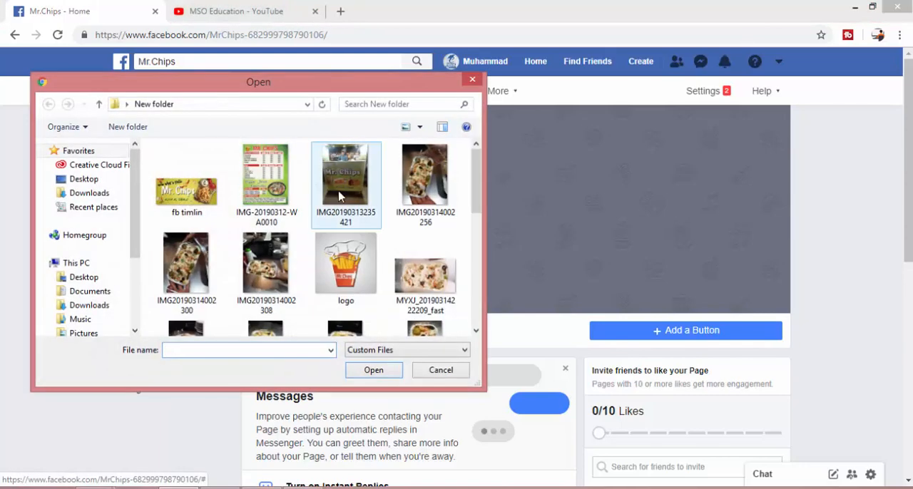
double_click(186, 191)
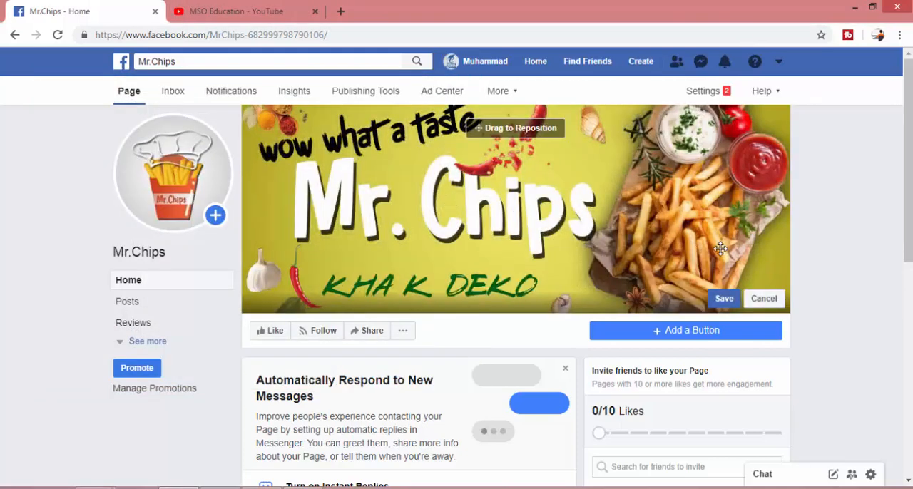
left_click(718, 300)
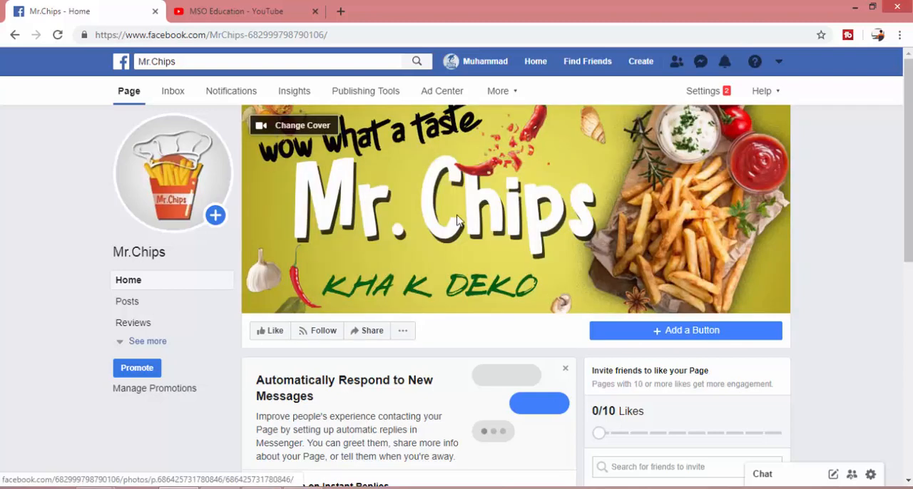
mouse_move(172, 176)
scroll(408, 204, "down", 3)
scroll(753, 332, "up", 3)
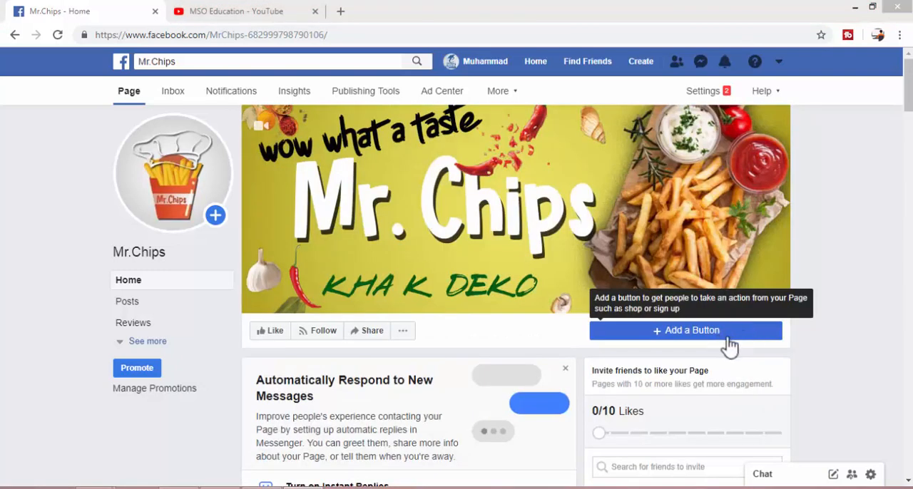
Start adding an action button to the Page, choose Call Now from the Contact you options and continue to its setup
left_click(682, 332)
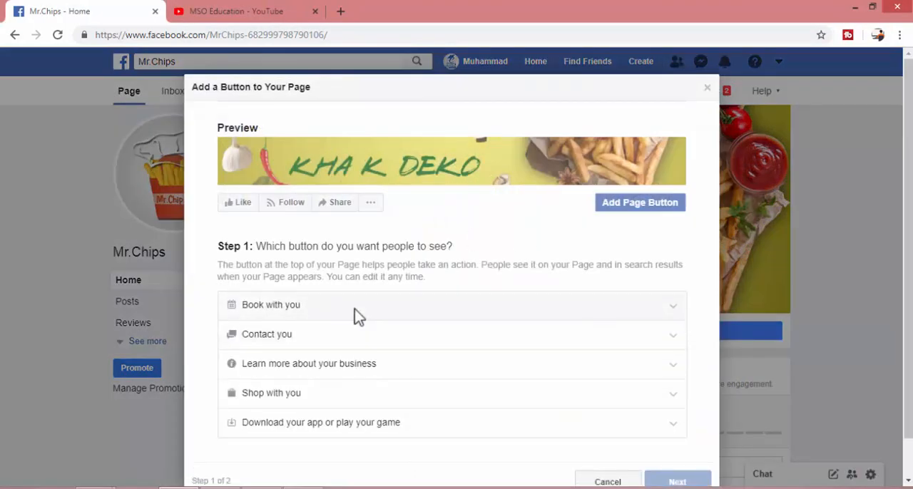
scroll(355, 309, "down", 1)
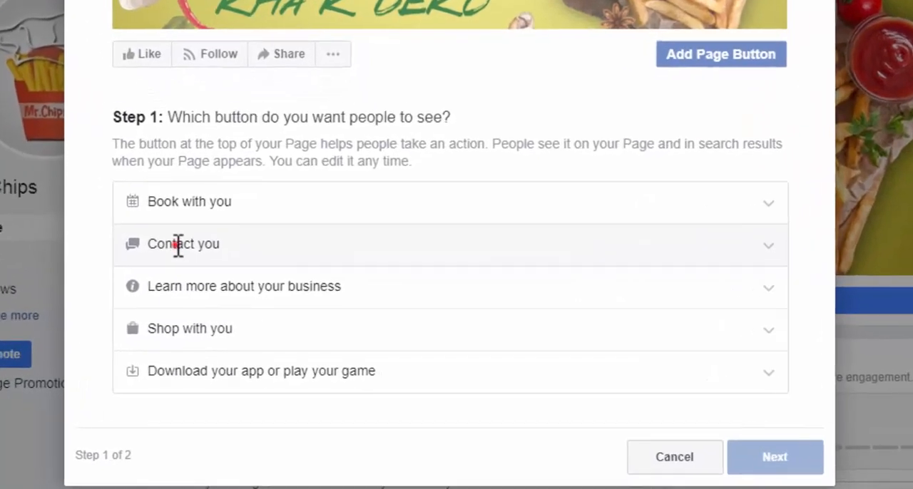
double_click(178, 244)
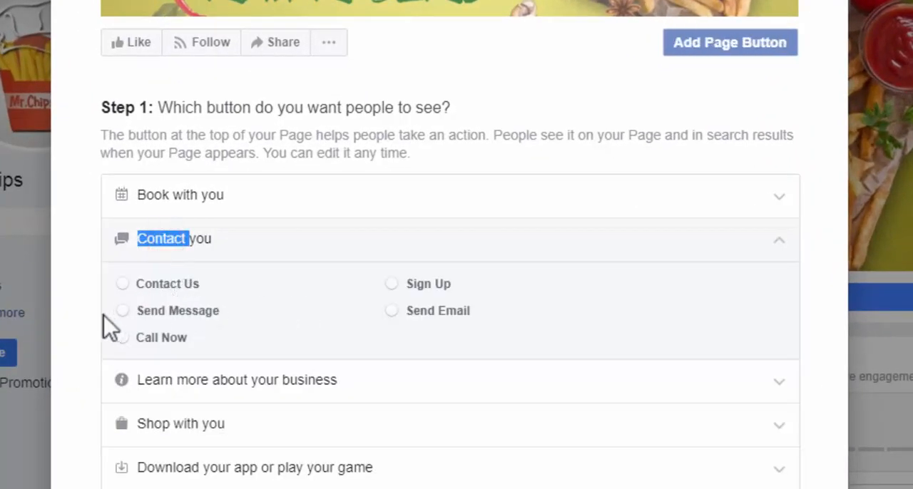
left_click(158, 285)
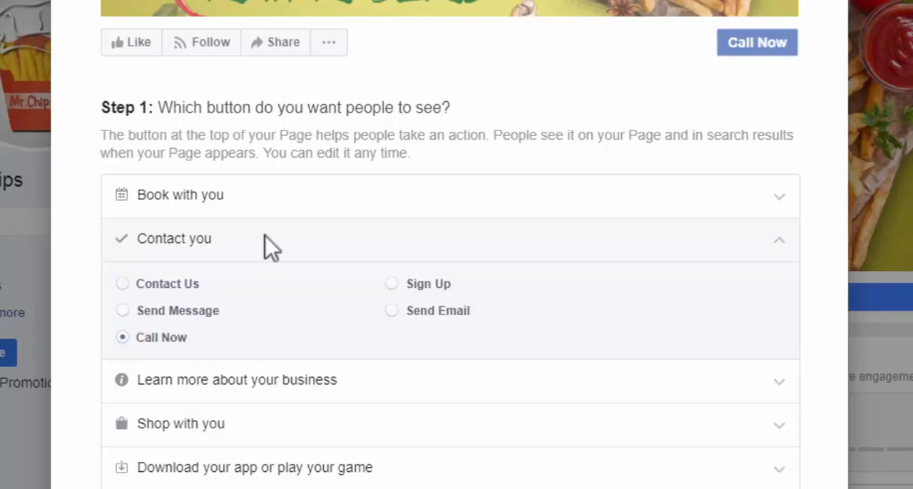
scroll(619, 251, "down", 2)
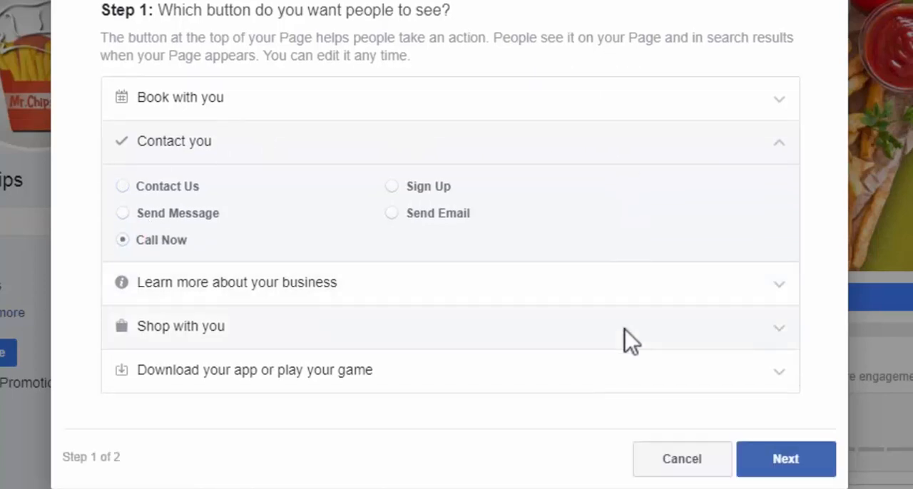
scroll(702, 388, "up", 3)
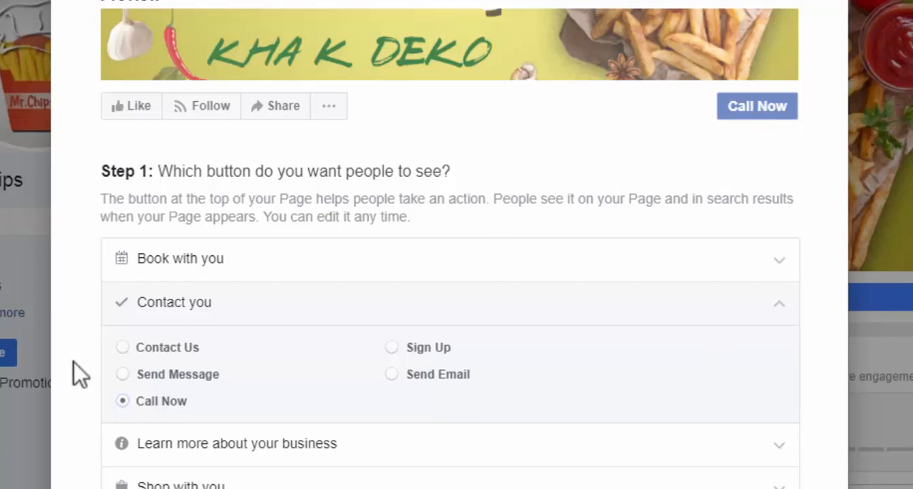
left_click(154, 342)
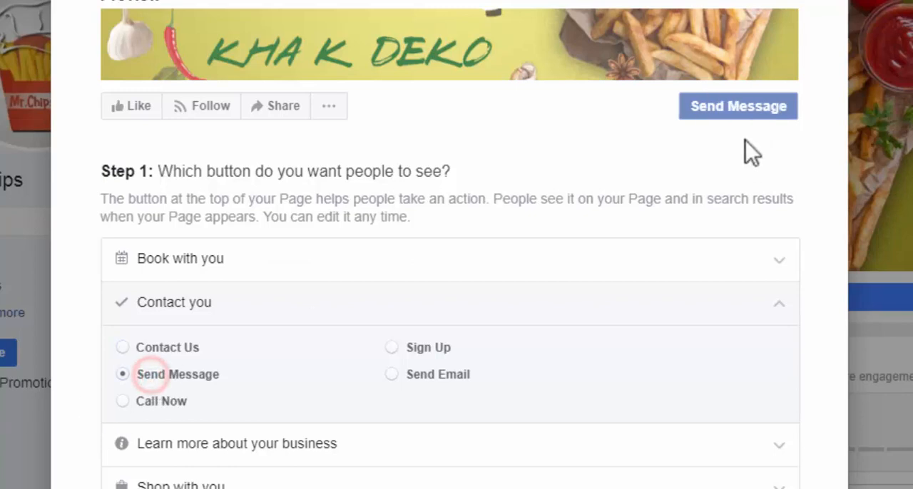
left_click(145, 403)
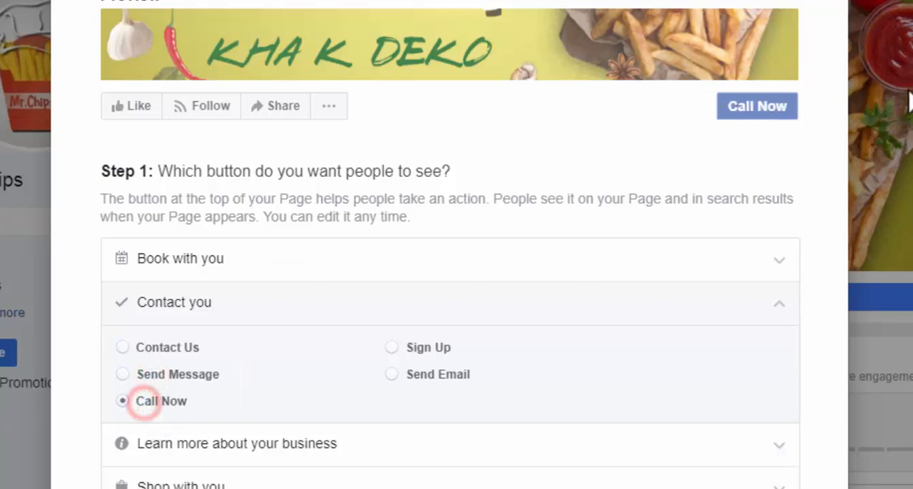
scroll(706, 214, "down", 1)
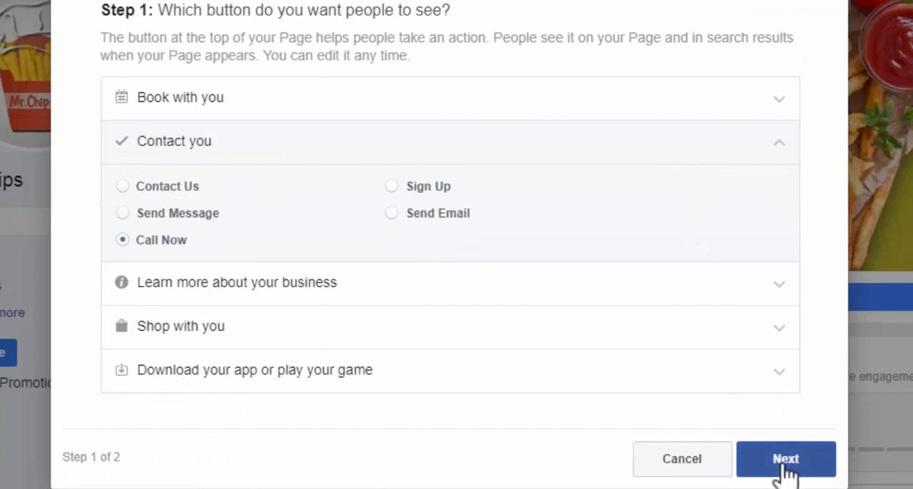
left_click(784, 471)
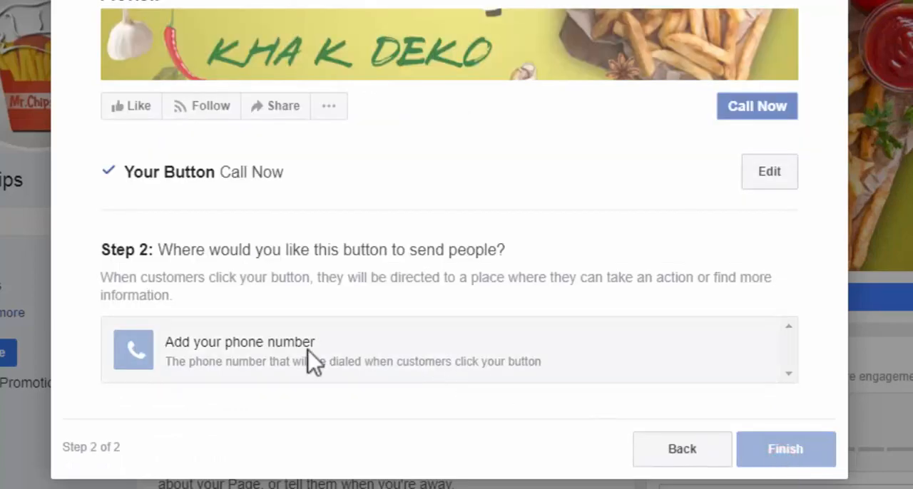
Add the business phone number with Pakistan's +92 country code to the Call Now button, save it and finish the button
left_click(200, 353)
left_click(319, 77)
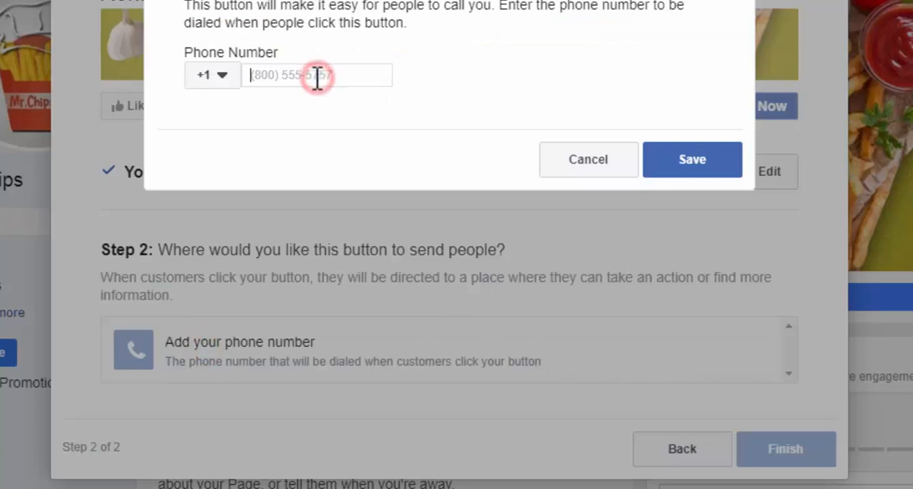
left_click(216, 77)
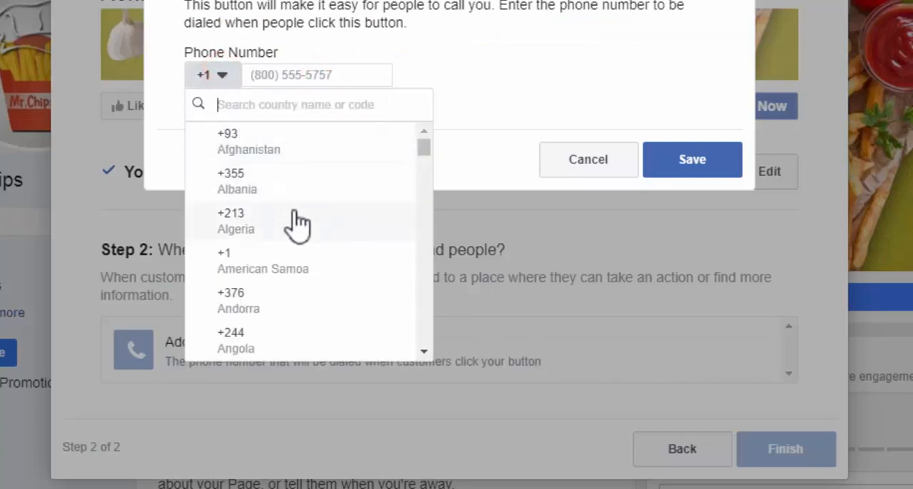
type("p")
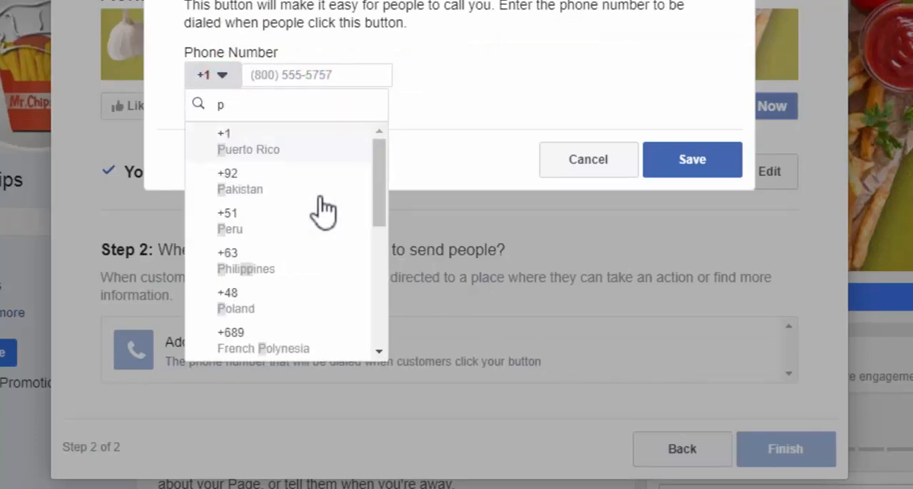
left_click(296, 184)
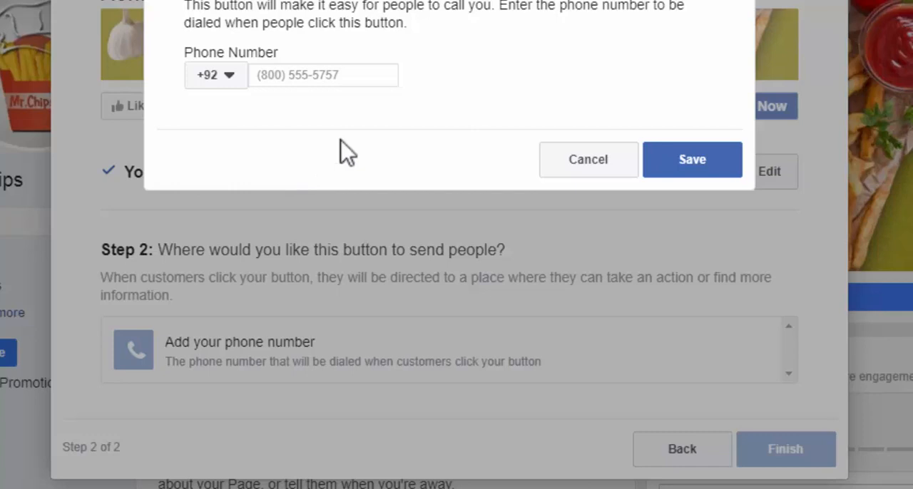
left_click(321, 76)
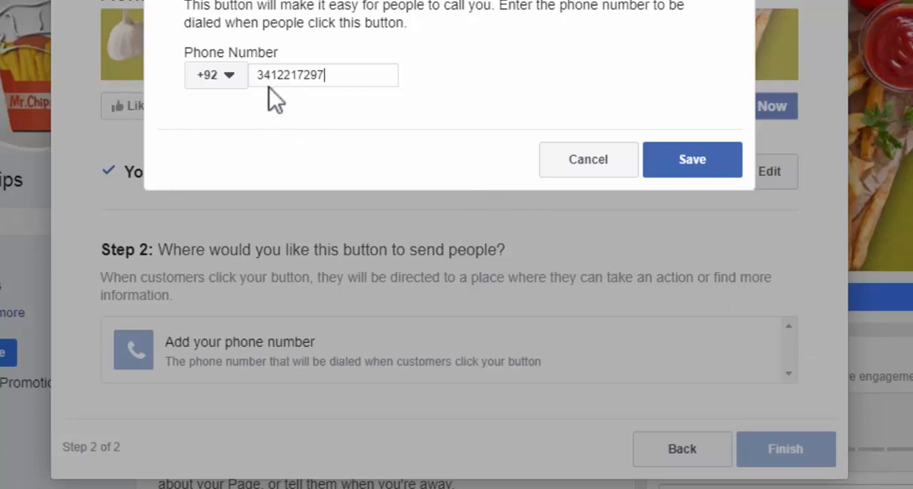
left_click(709, 163)
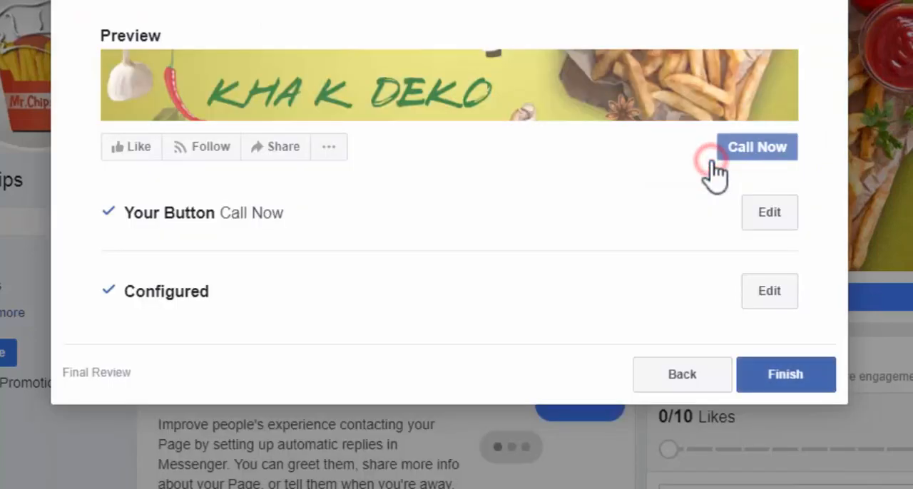
left_click(806, 378)
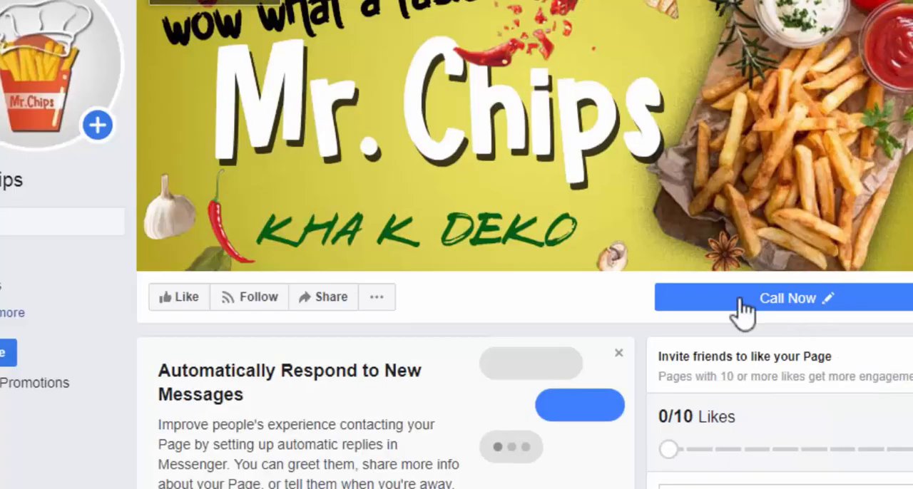
Look over the Call Now button's options, the empty post composer and the Page's existing posts
left_click(806, 305)
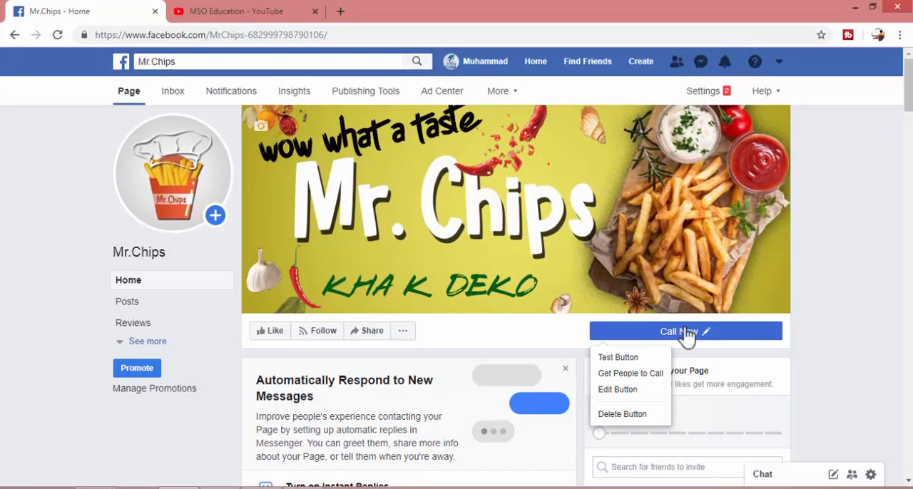
scroll(395, 228, "down", 6)
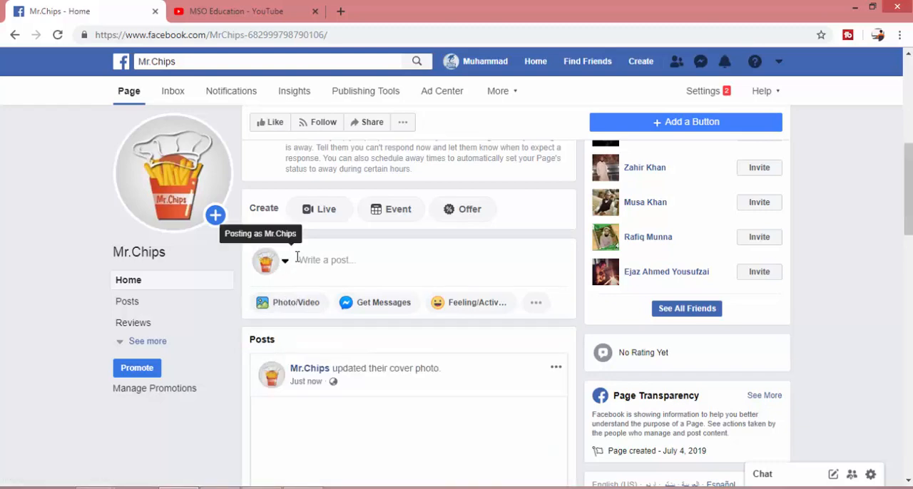
left_click(318, 261)
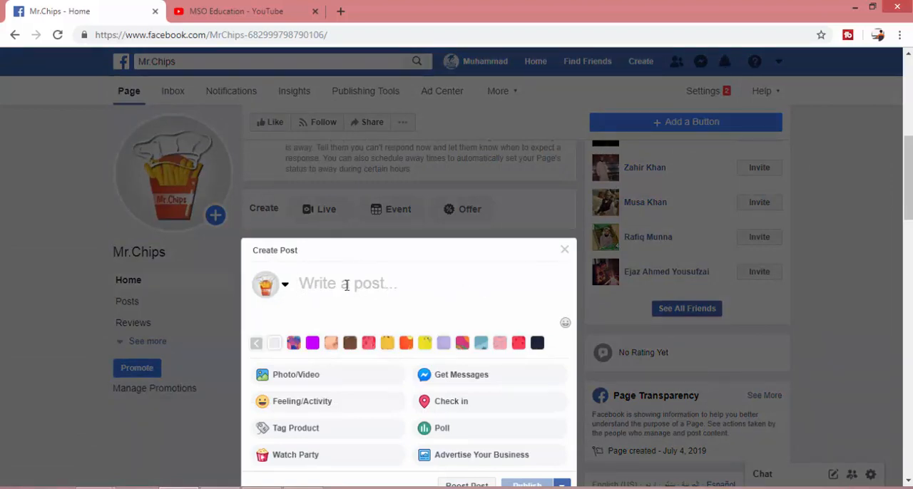
left_click(564, 249)
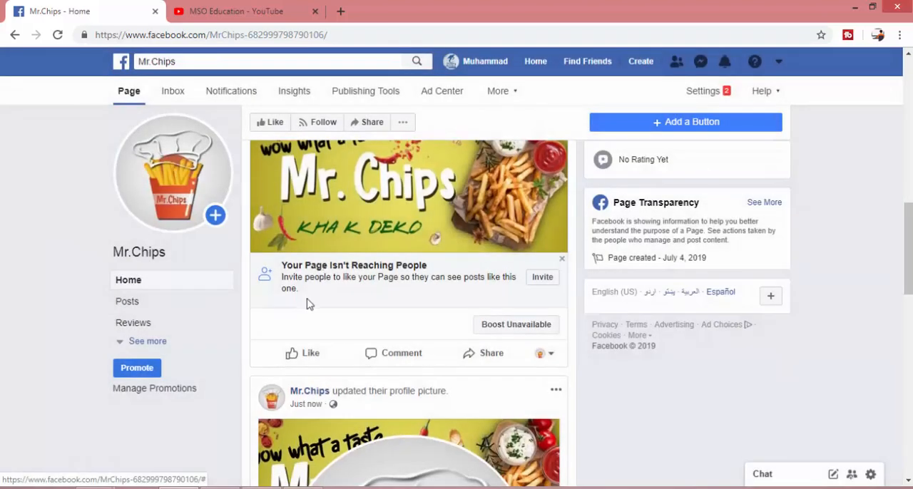
scroll(306, 303, "up", 1)
scroll(308, 304, "up", 8)
scroll(305, 301, "down", 5)
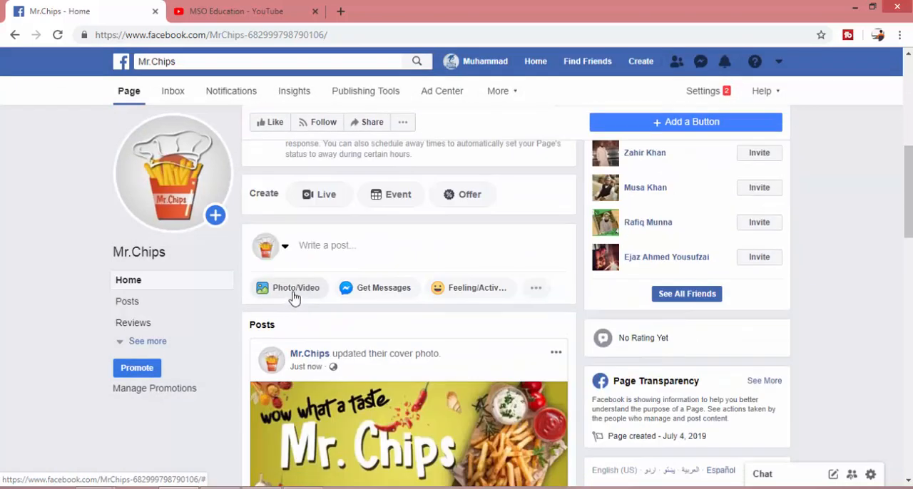
Start a photo post on the Page and attach the image IMG-20190312-WA0010 from New folder
left_click(286, 295)
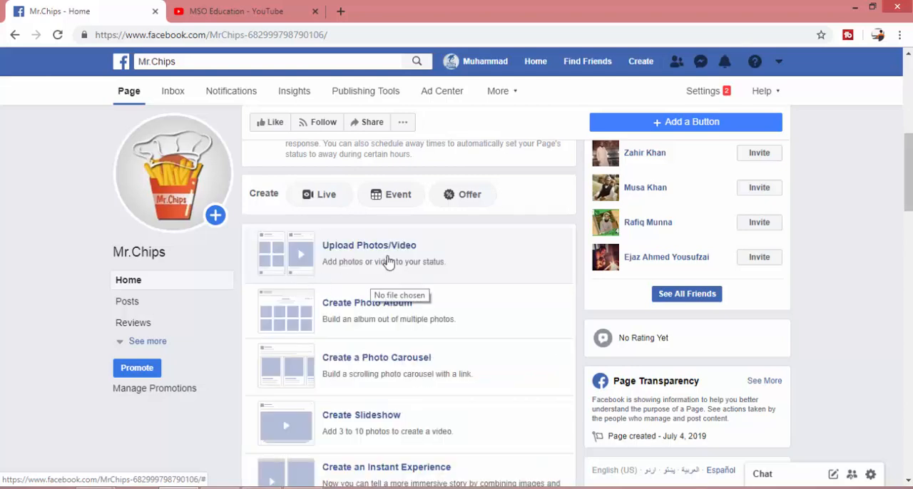
left_click(387, 262)
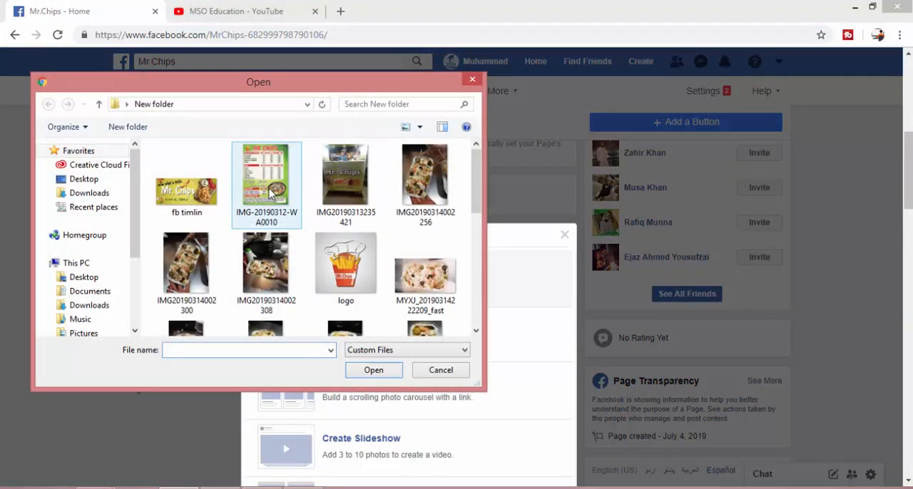
left_click(271, 197)
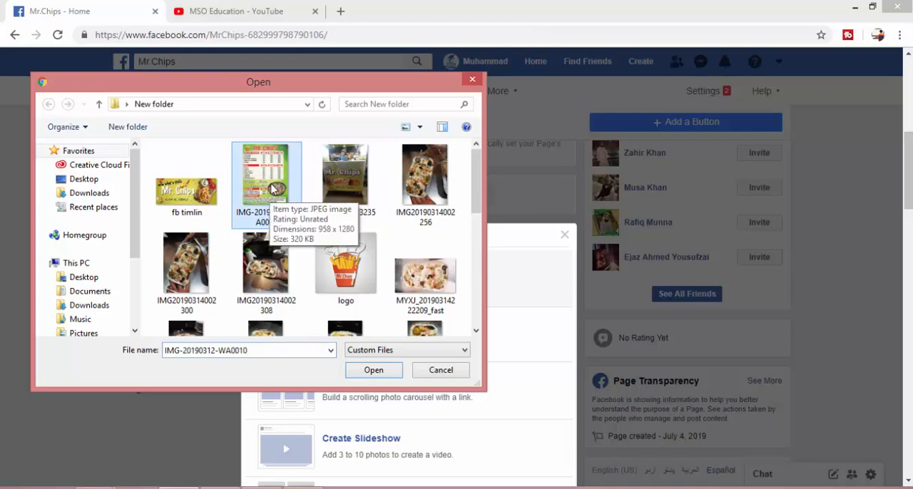
double_click(264, 171)
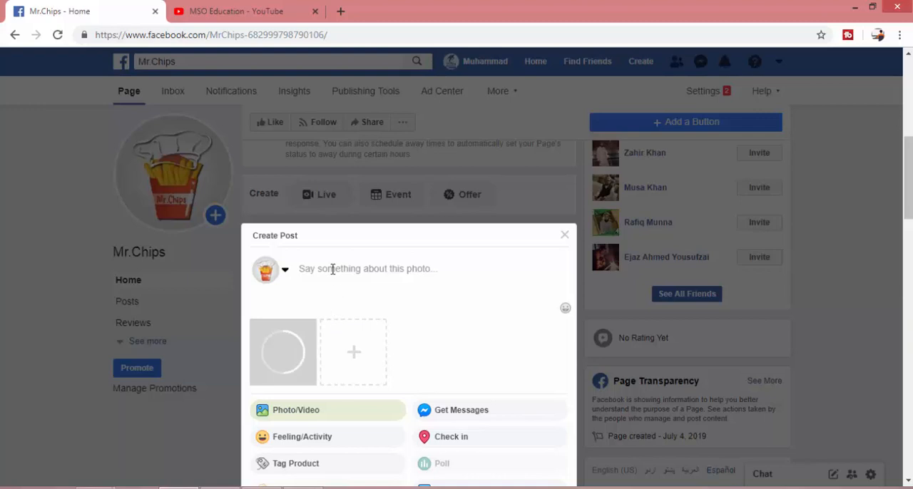
Caption the photo post "Price List." and publish it
left_click(332, 268)
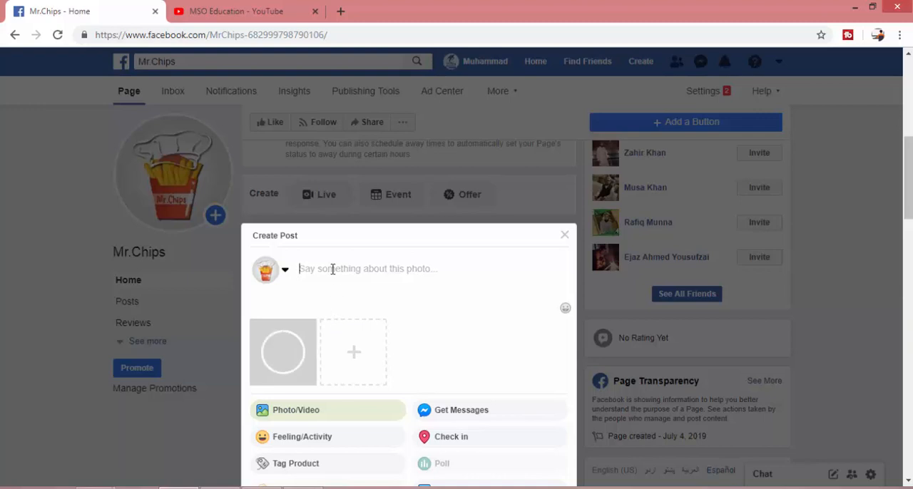
type("Price List.")
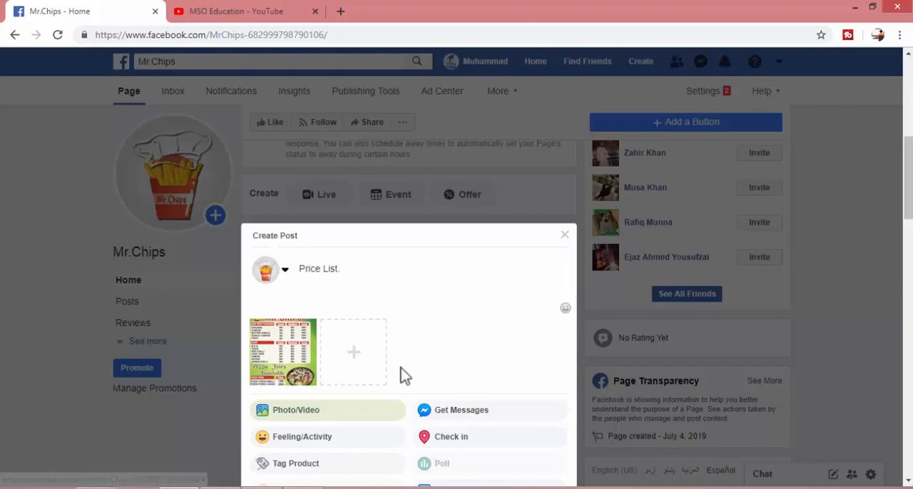
scroll(399, 373, "down", 2)
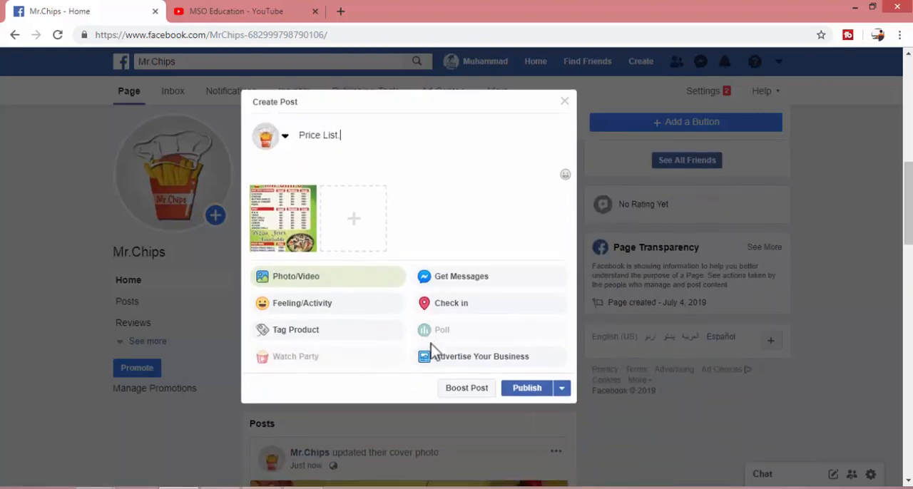
left_click(532, 389)
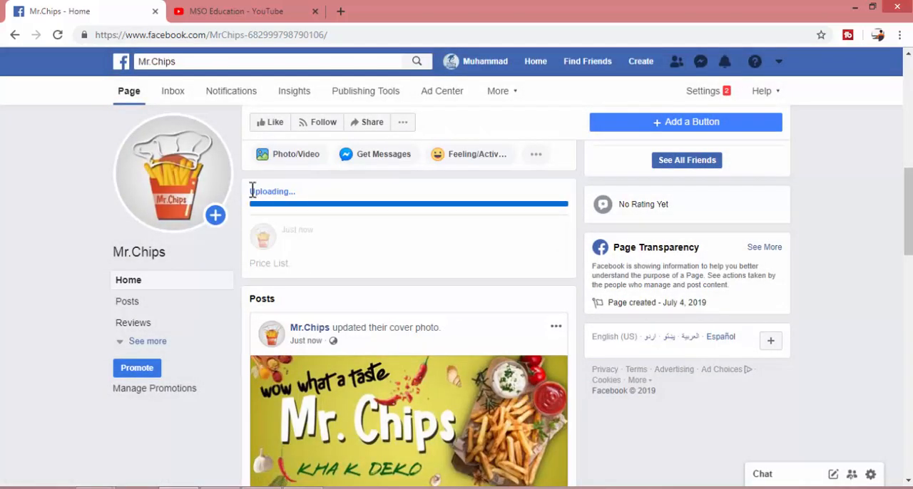
Examine the published price list post, from the flavour prices to the pizza fries and best combination sections
left_click_drag(249, 190, 312, 197)
mouse_move(300, 193)
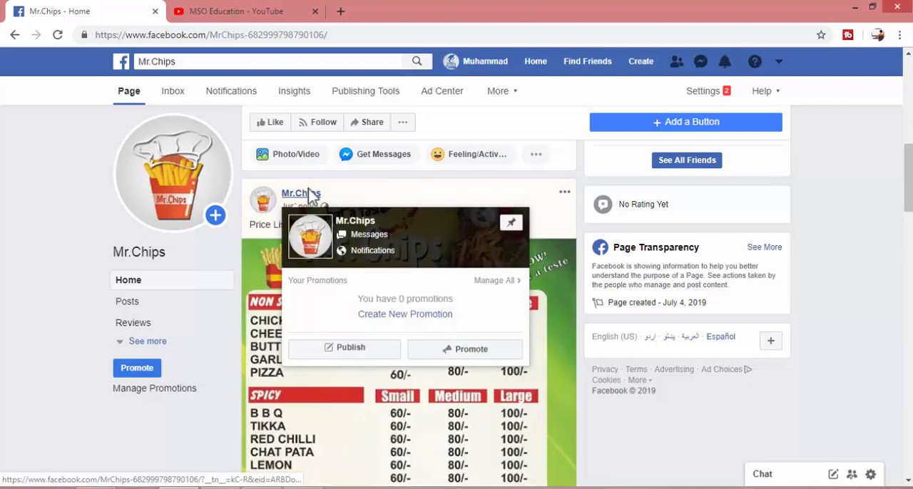
scroll(485, 314, "down", 1)
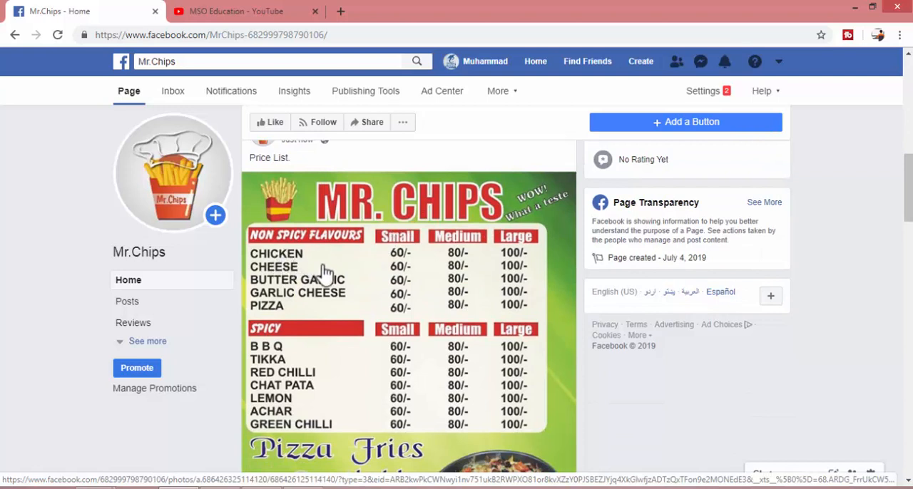
scroll(290, 307, "down", 1)
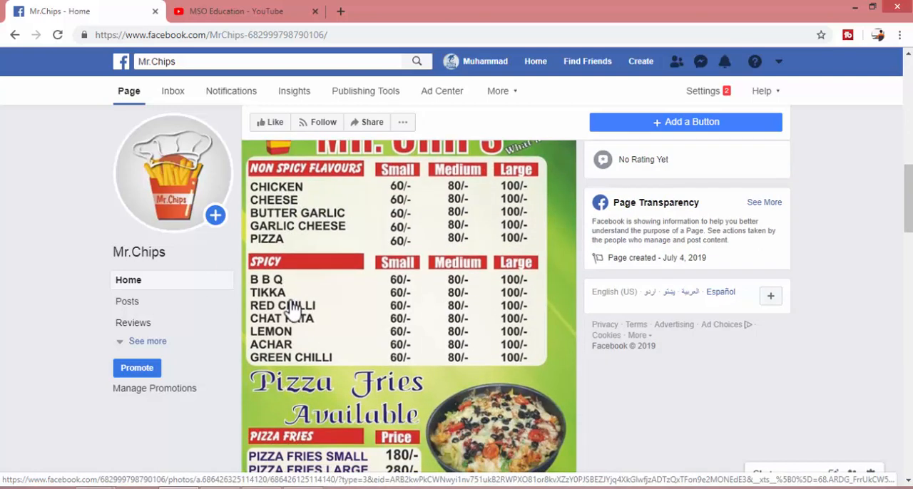
scroll(360, 415, "down", 2)
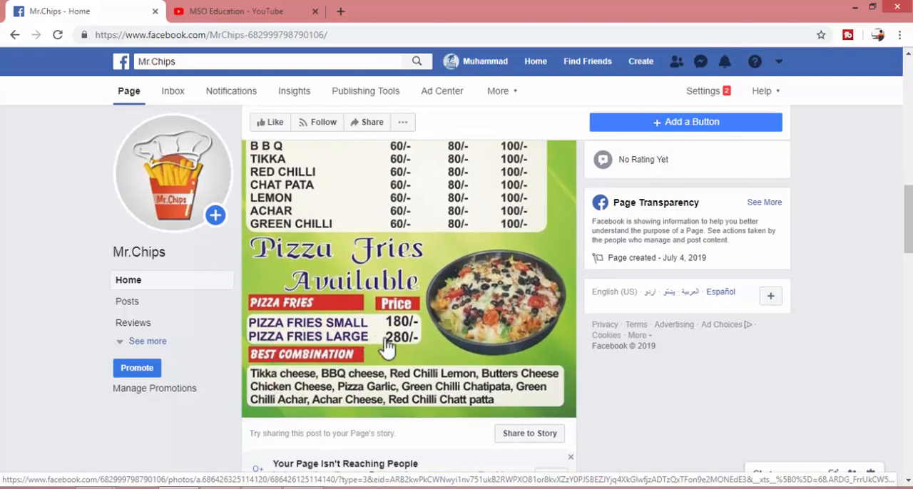
scroll(400, 345, "up", 5)
scroll(393, 342, "down", 5)
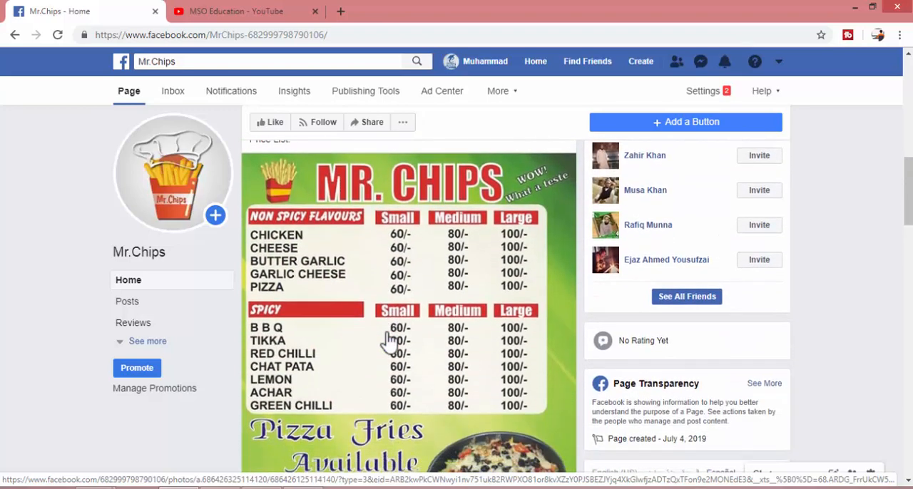
Start another photo/video post on the Page and upload the 32.9 MB MP4 video (length 00:01:27) from New folder
scroll(391, 341, "up", 4)
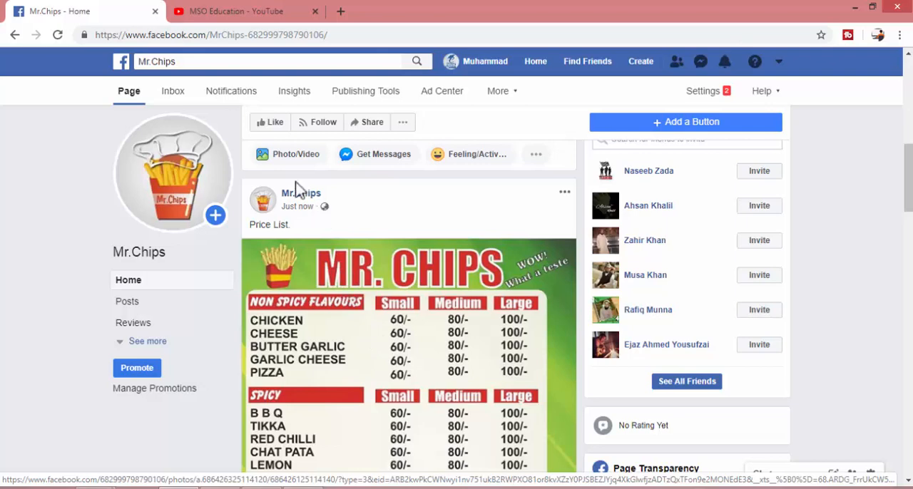
scroll(307, 197, "up", 2)
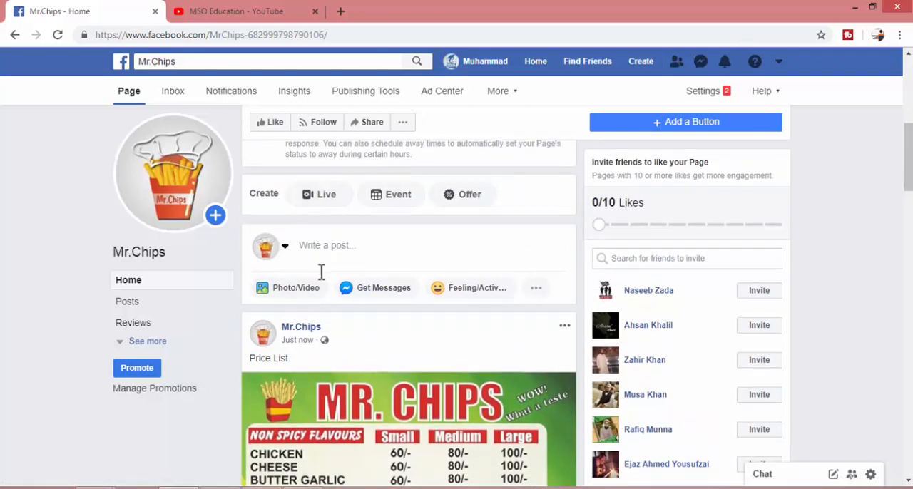
left_click(305, 289)
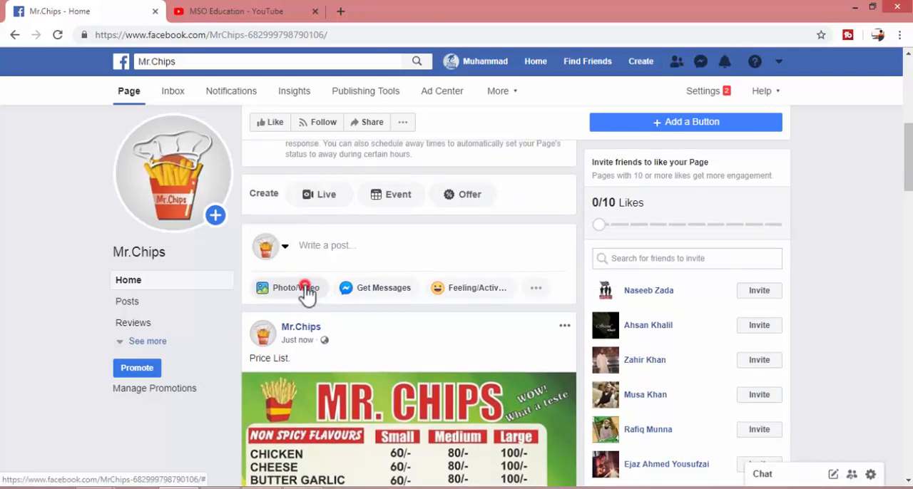
left_click(367, 255)
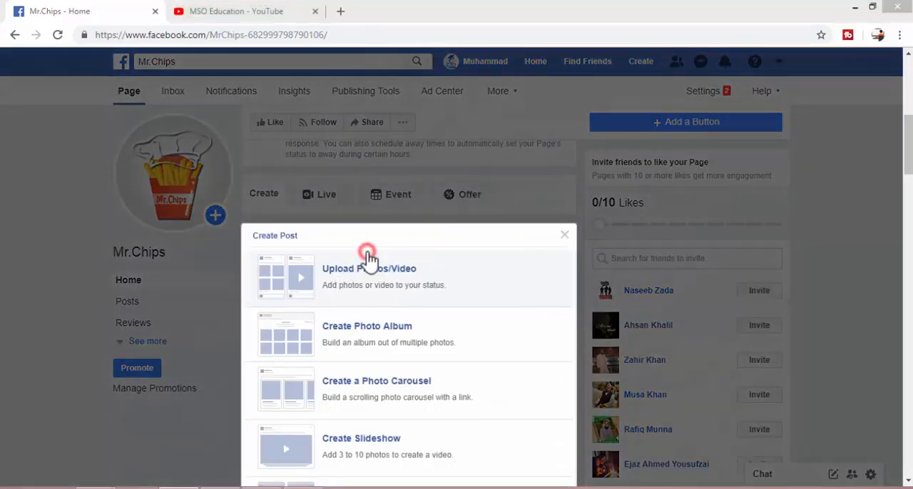
left_click(339, 182)
scroll(342, 214, "down", 5)
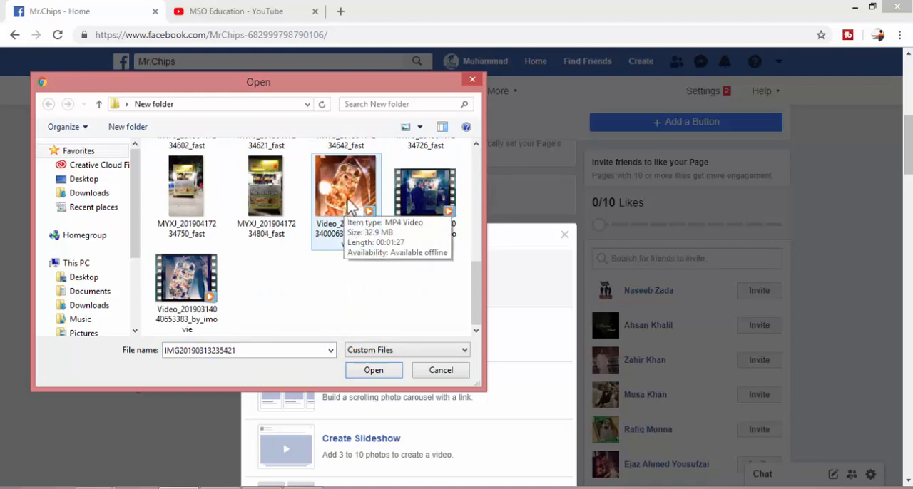
double_click(349, 206)
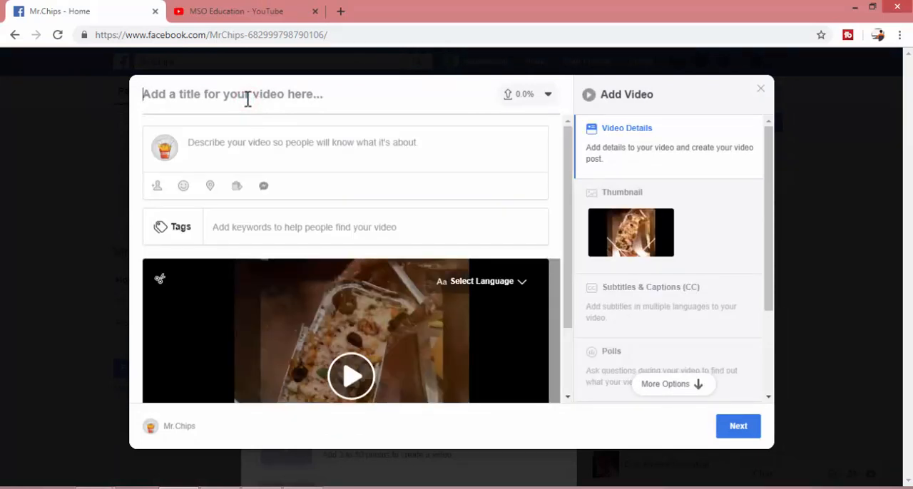
Title the video "WoW What A Taste, PiZZa Pride...", publish it immediately, and dismiss the leftover post composer
left_click(247, 98)
type("WoW What A Taste, Pi")
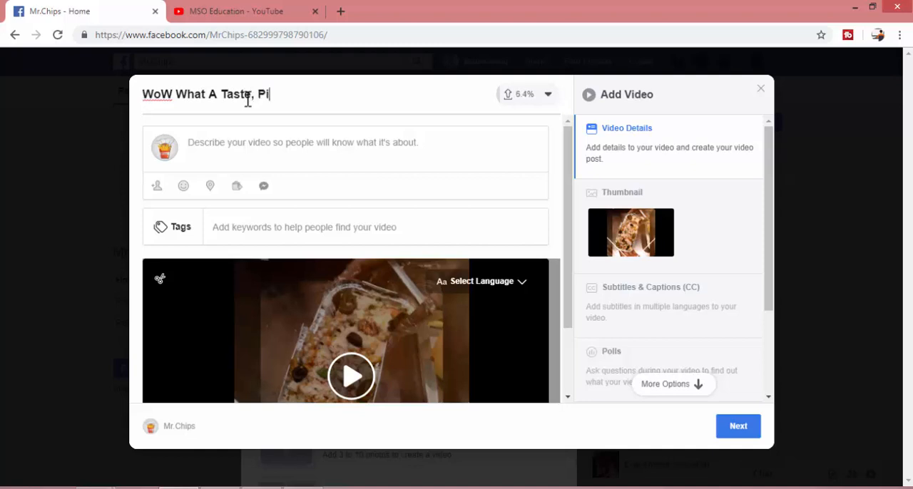
type("ZZa Pride...")
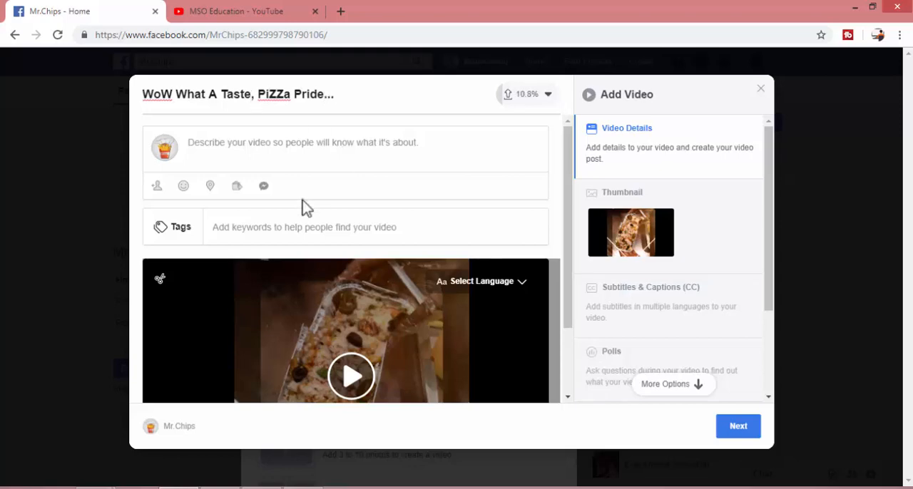
left_click(736, 428)
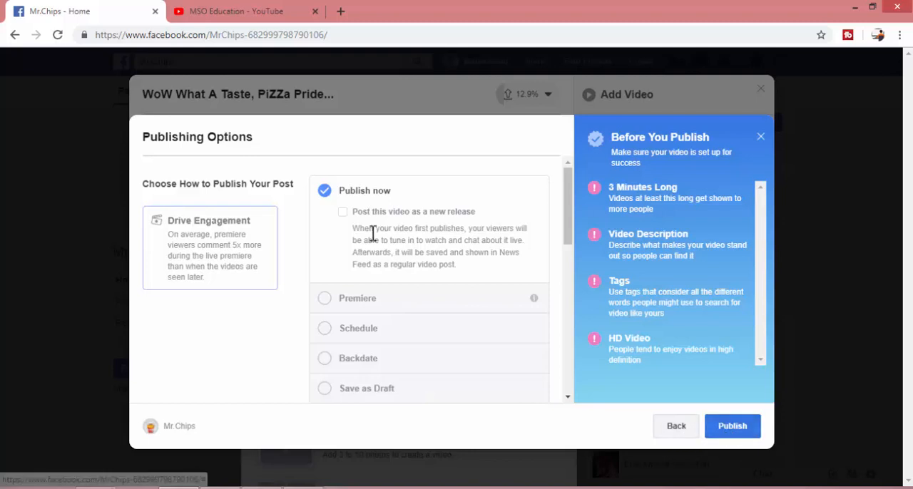
left_click(729, 435)
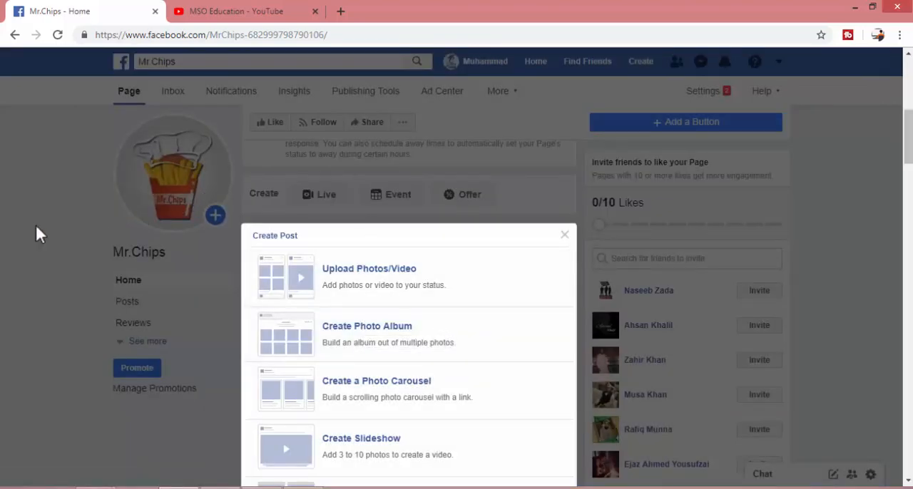
left_click(22, 194)
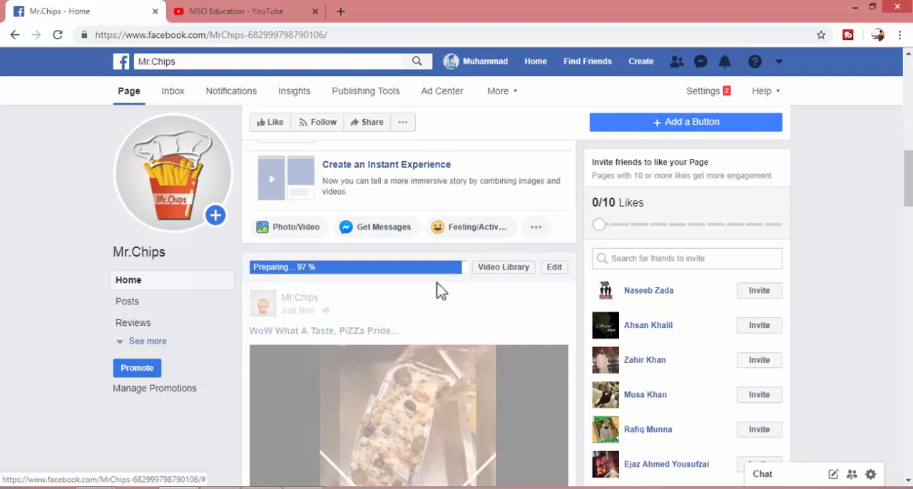
Examine the published video post, including its playback and the invite and boost suggestions beneath it
scroll(519, 319, "down", 2)
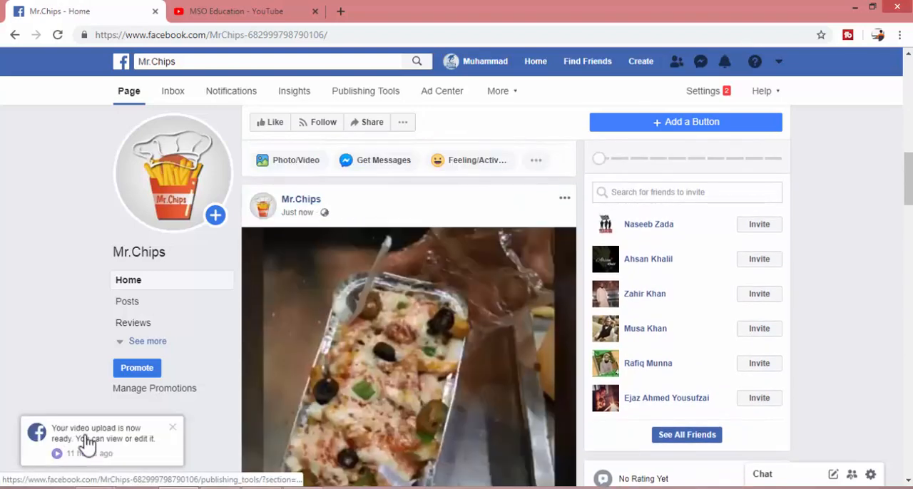
scroll(546, 356, "down", 1)
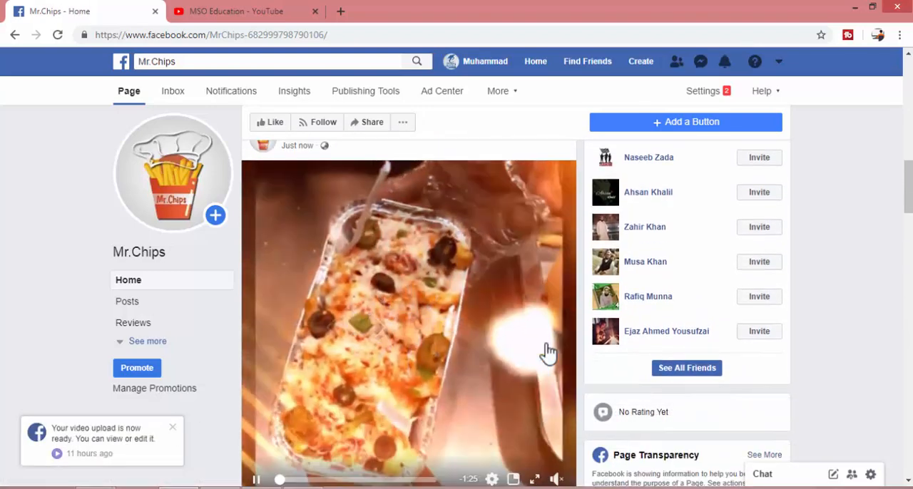
scroll(430, 325, "down", 2)
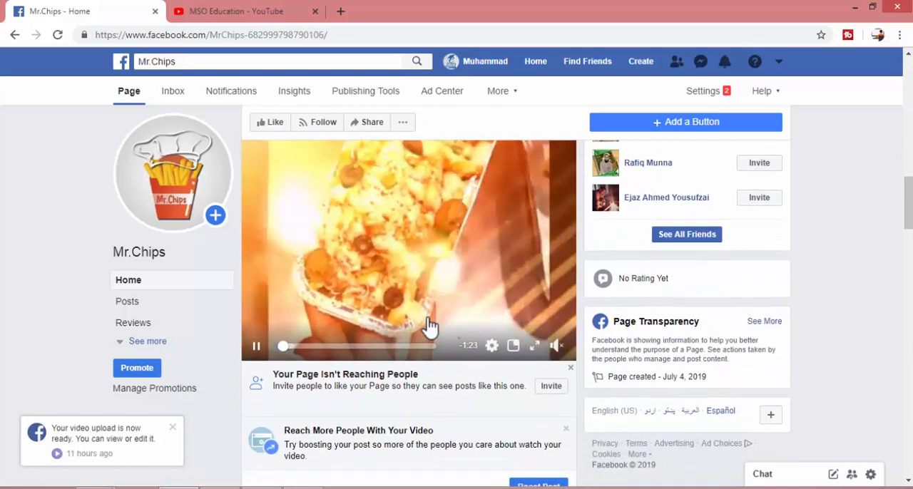
scroll(430, 326, "down", 1)
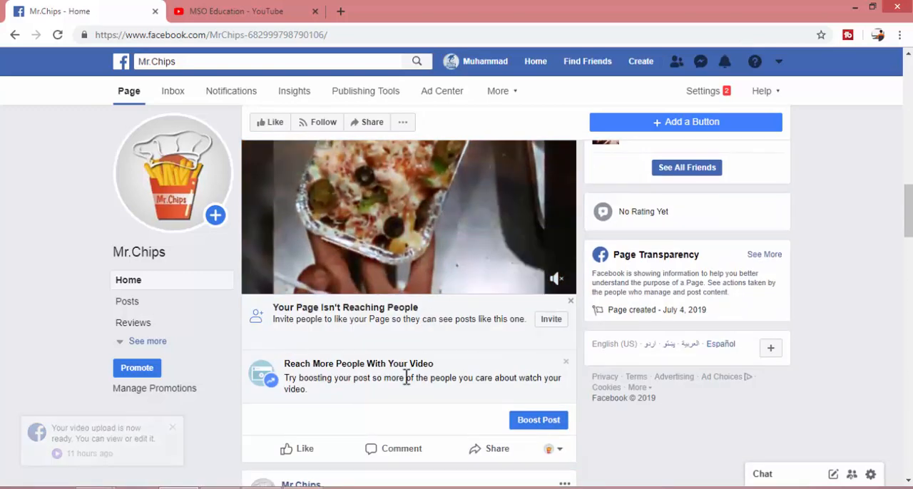
scroll(405, 377, "up", 2)
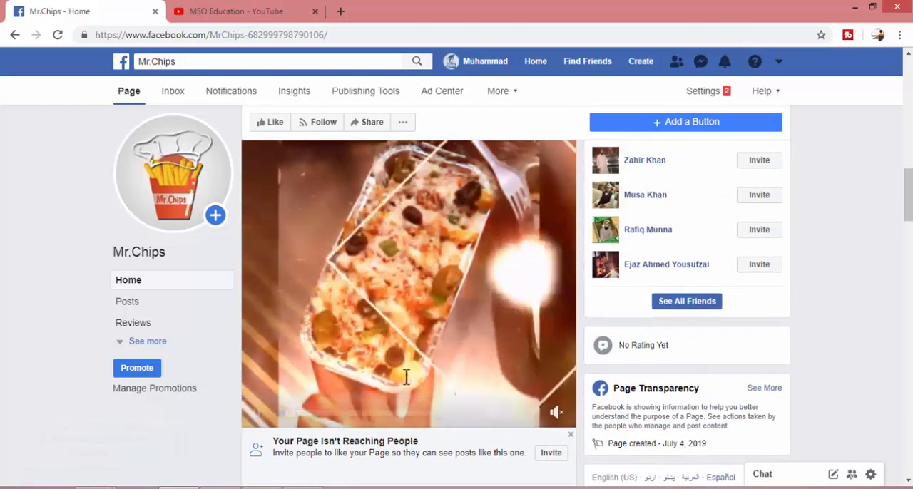